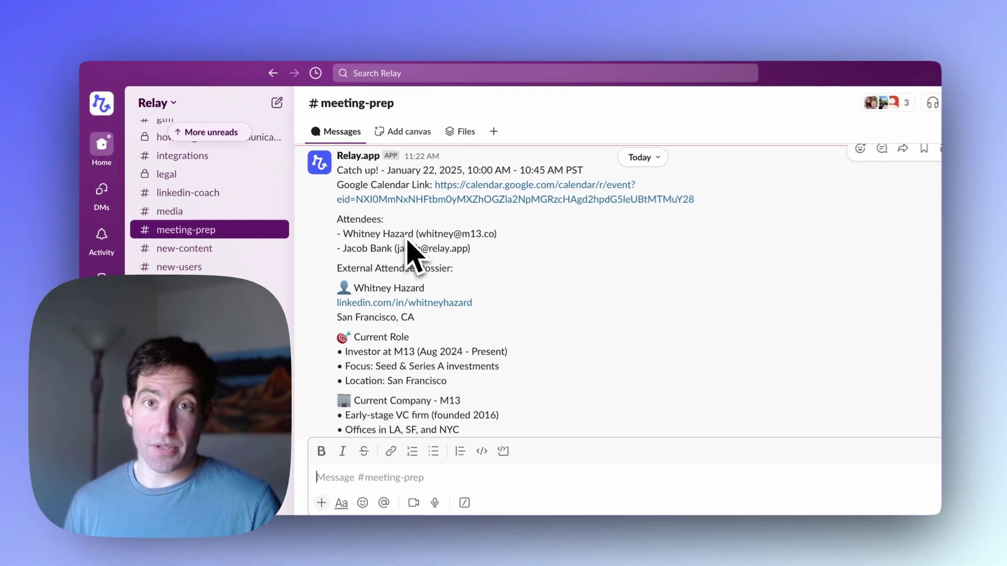
Step: Read the guest dossier in Slack's #meeting-prep channel and examine the AI Meeting Briefing template's workflow steps on the relay.app page
scroll(433, 270, "down", 3)
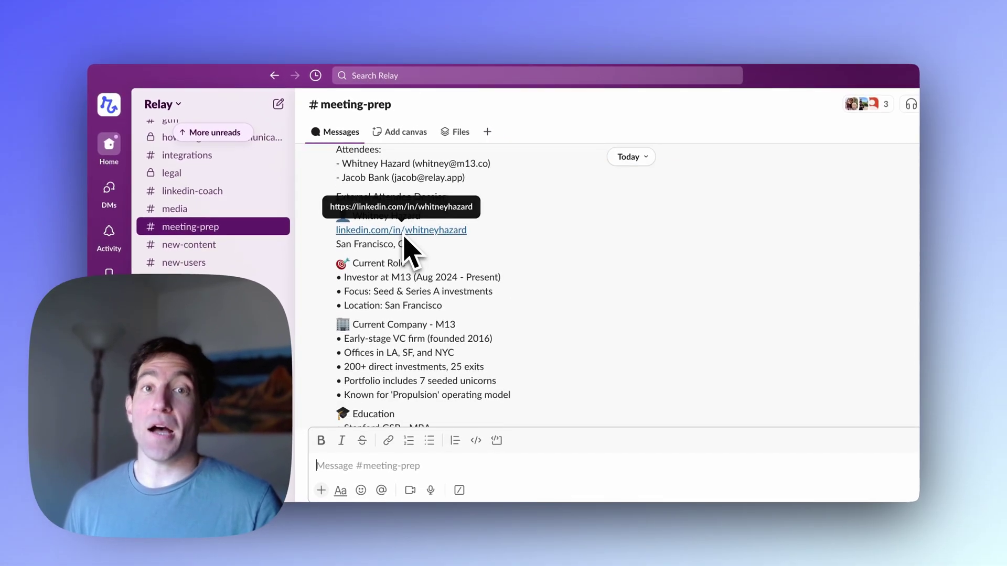
scroll(405, 244, "down", 1)
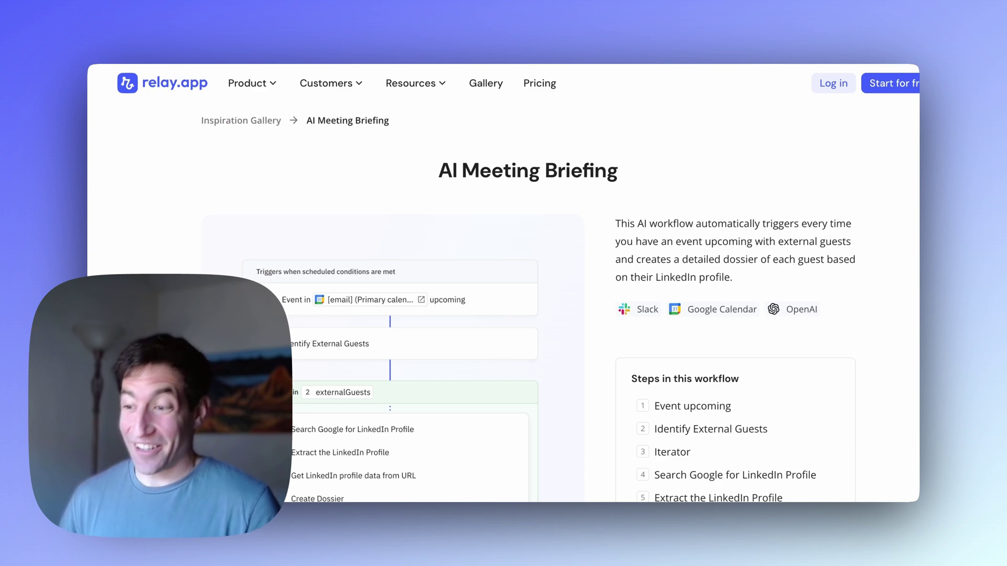
scroll(547, 167, "down", 2)
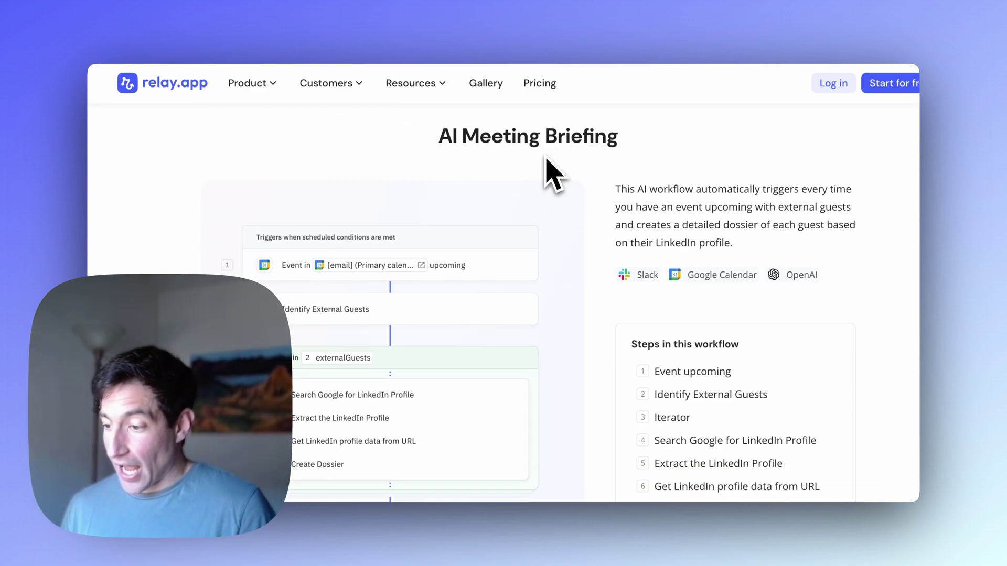
scroll(548, 170, "up", 2)
scroll(546, 176, "down", 2)
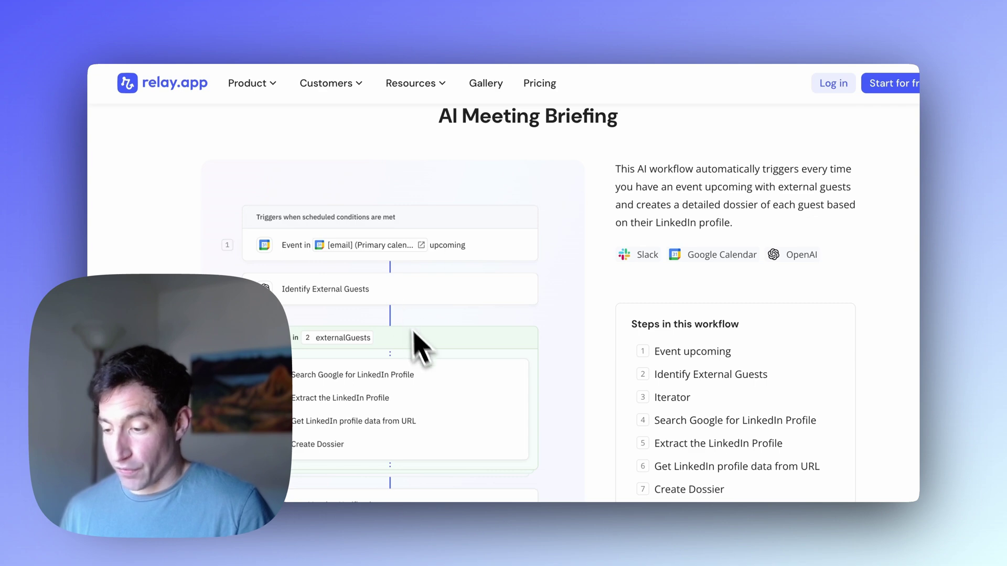
scroll(419, 359, "down", 2)
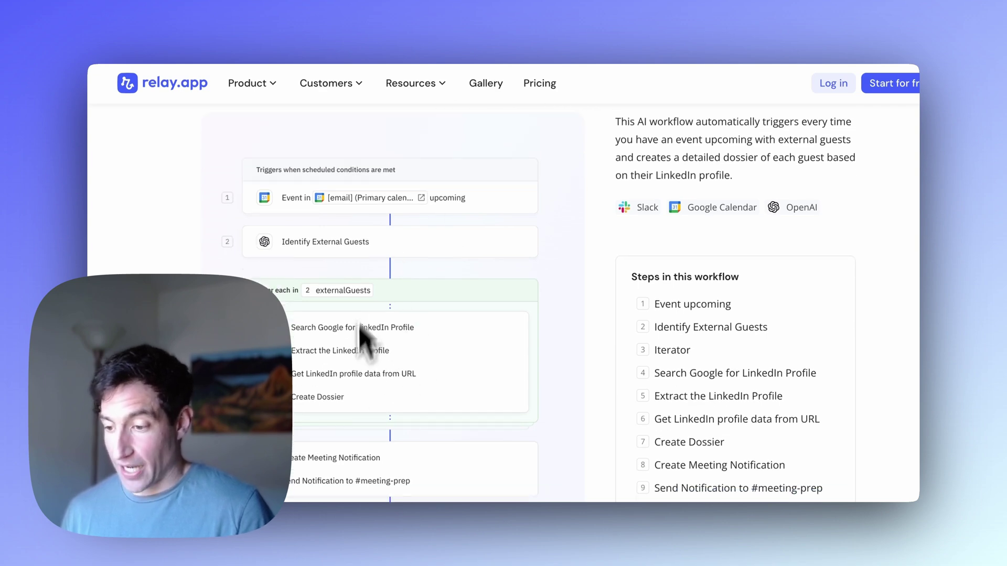
scroll(335, 317, "down", 6)
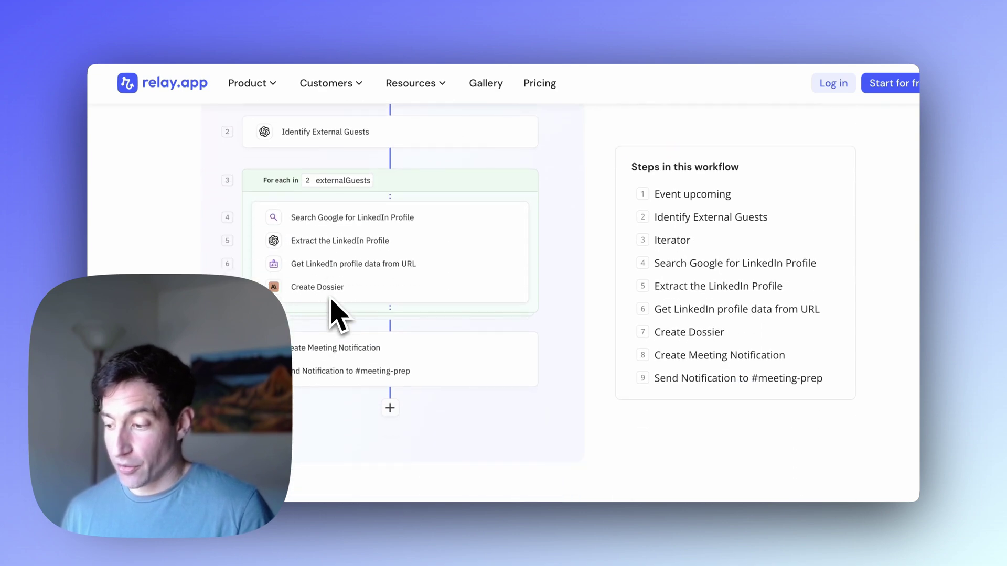
scroll(338, 315, "down", 4)
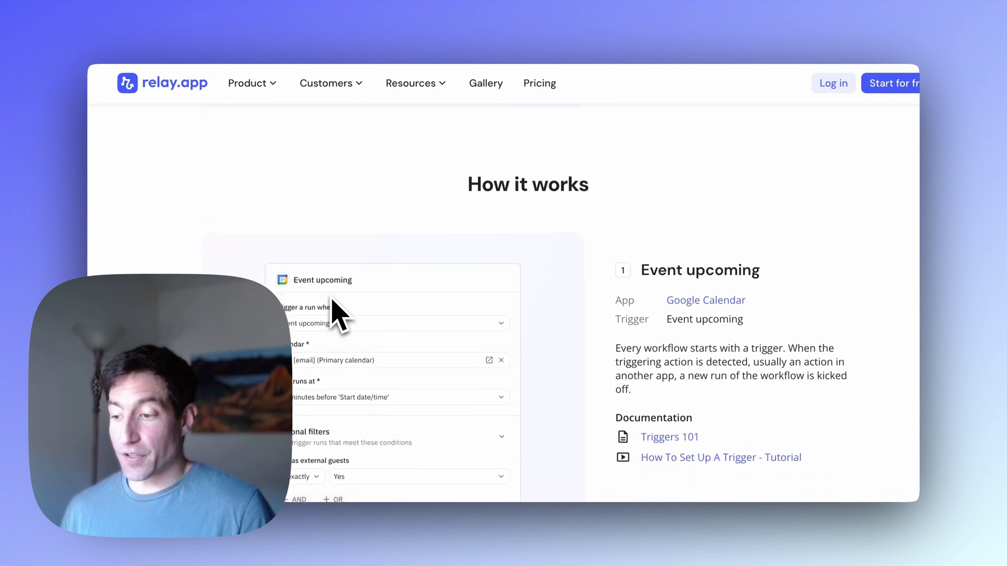
scroll(339, 314, "up", 1)
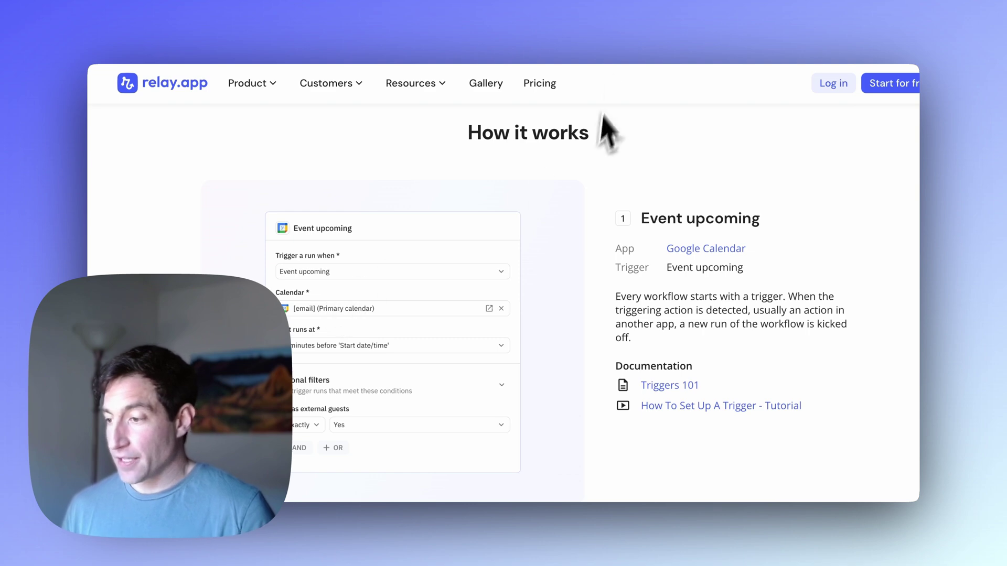
Step: Switch to the Relay.app workflow editor and add a Google Calendar "Event upcoming" trigger for the account's primary calendar
left_click(632, 35)
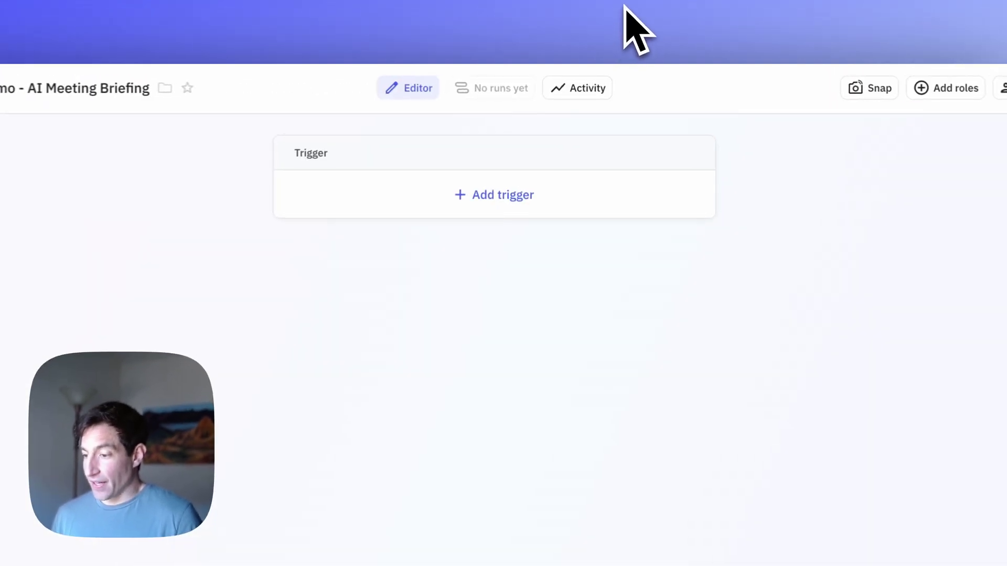
left_click(482, 203)
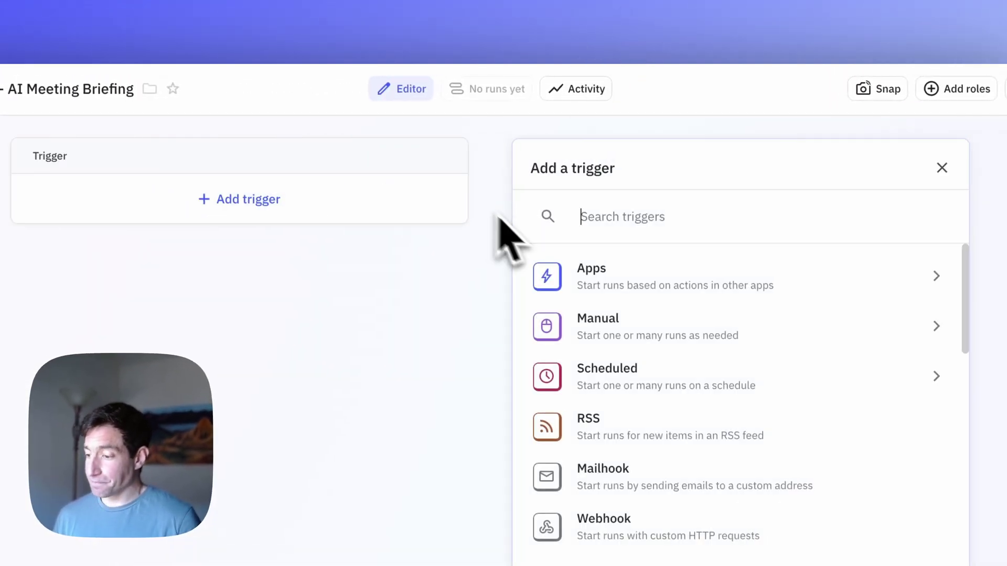
left_click(603, 281)
type("googl")
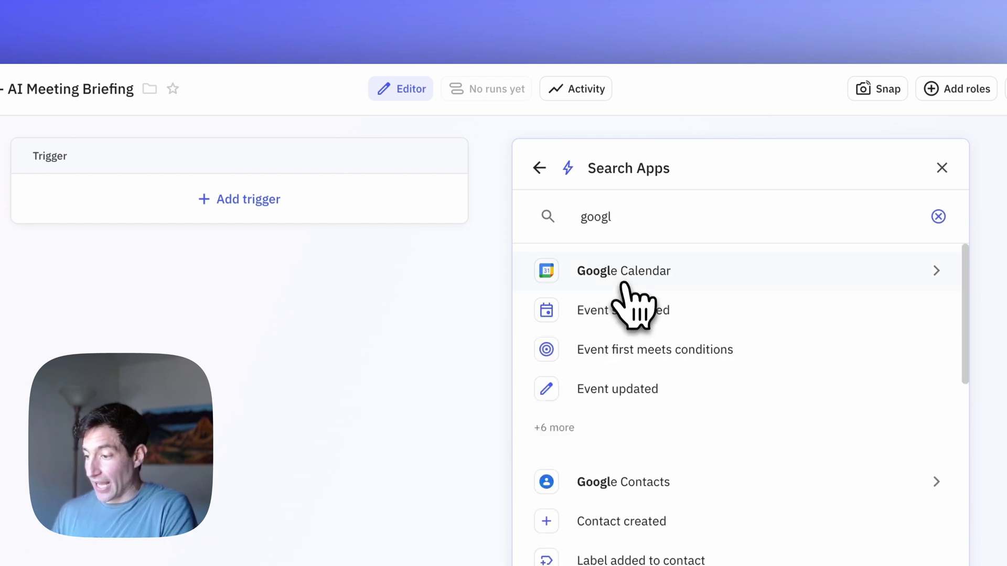
left_click(621, 278)
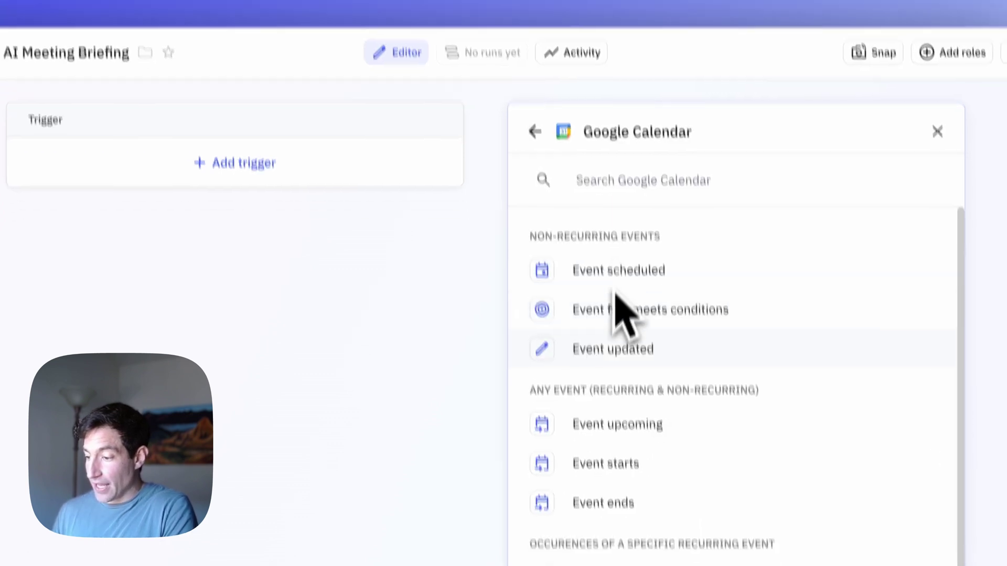
left_click(603, 364)
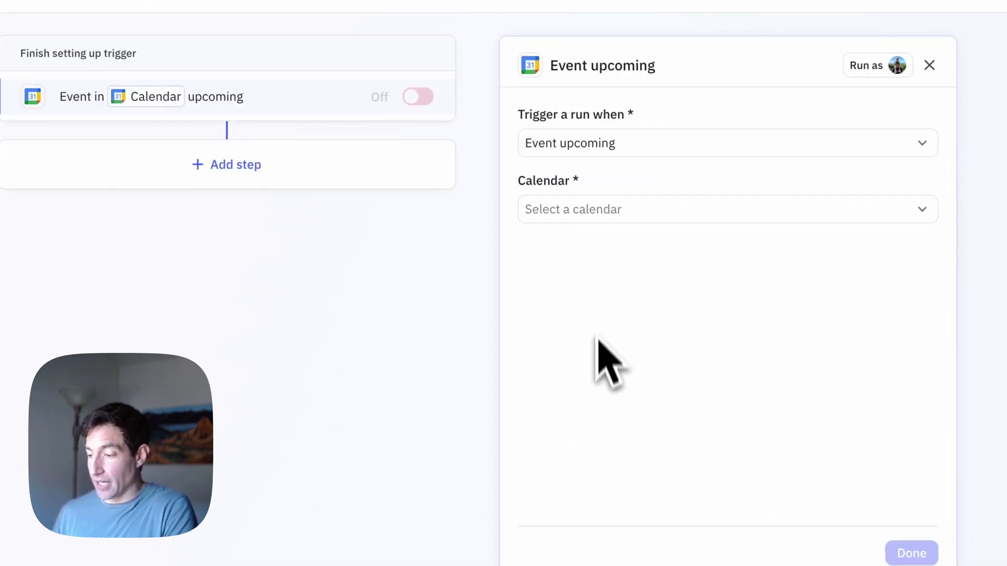
left_click(594, 223)
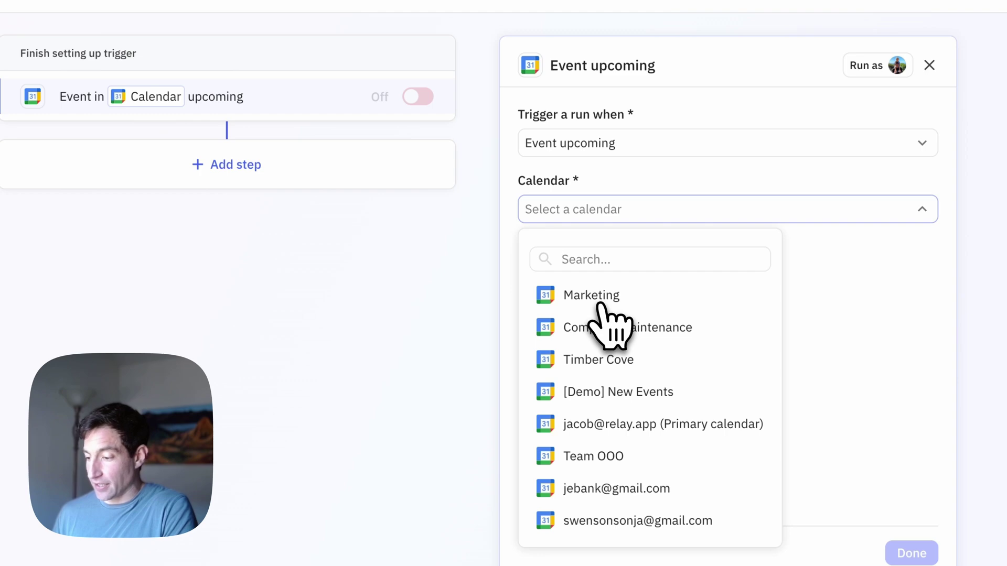
left_click(590, 424)
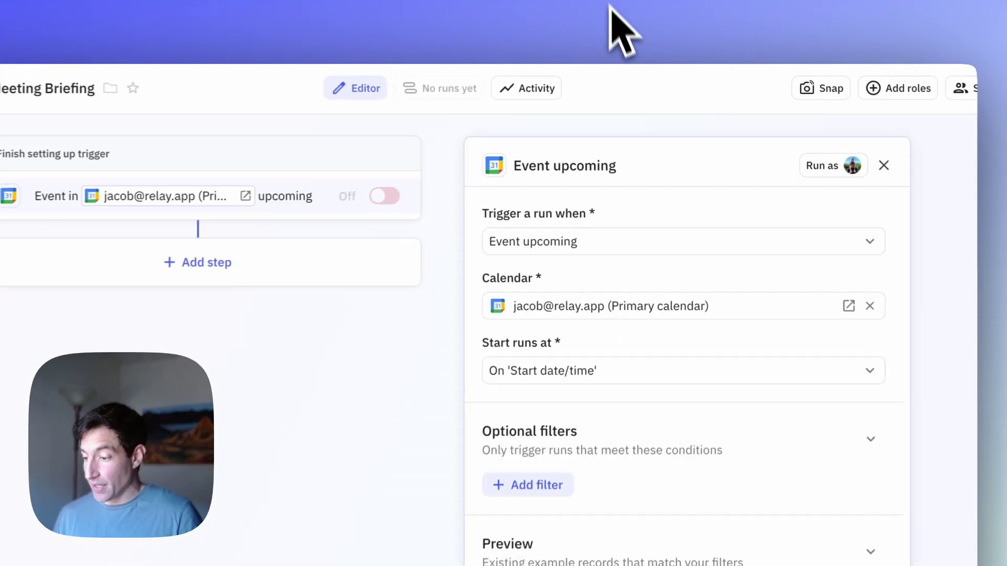
Step: Filter the trigger so that Has external guests is exactly Yes, and check the matching events in the preview
scroll(632, 346, "down", 2)
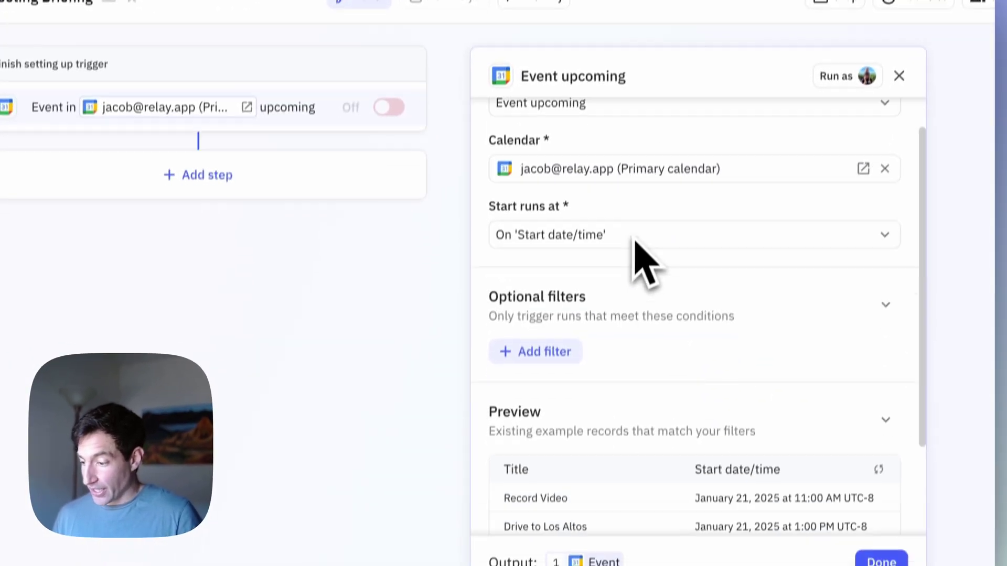
left_click(554, 394)
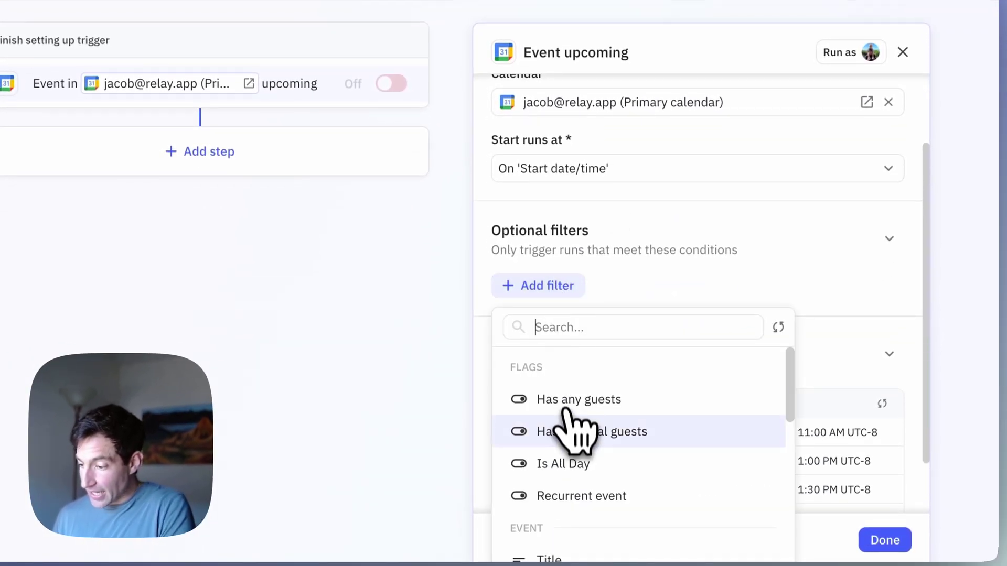
left_click(580, 432)
left_click(612, 311)
left_click(617, 355)
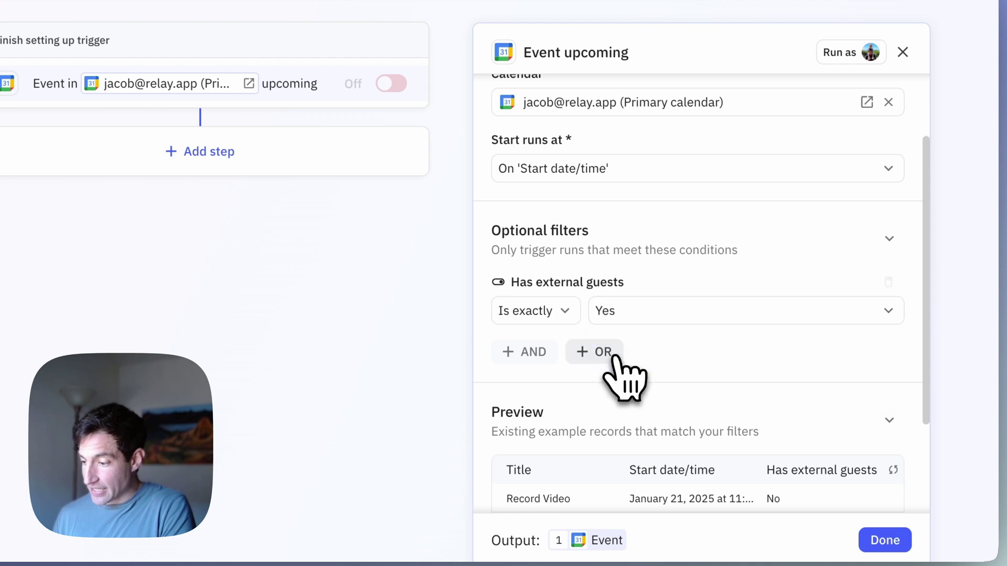
scroll(616, 359, "down", 3)
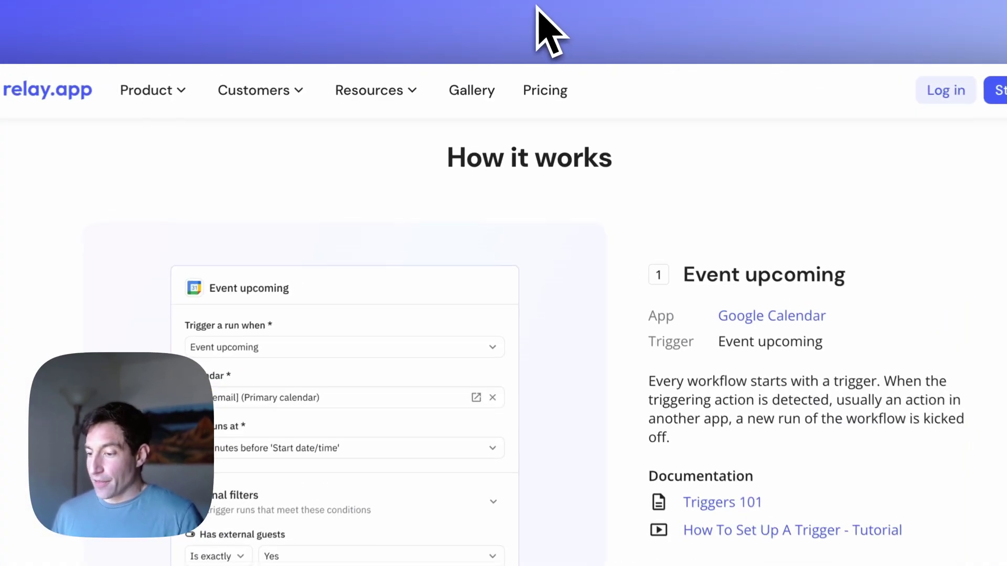
Step: Switch to the AI Meeting Briefing template page and copy the prompt used in the Identify External Guests step
scroll(533, 270, "down", 8)
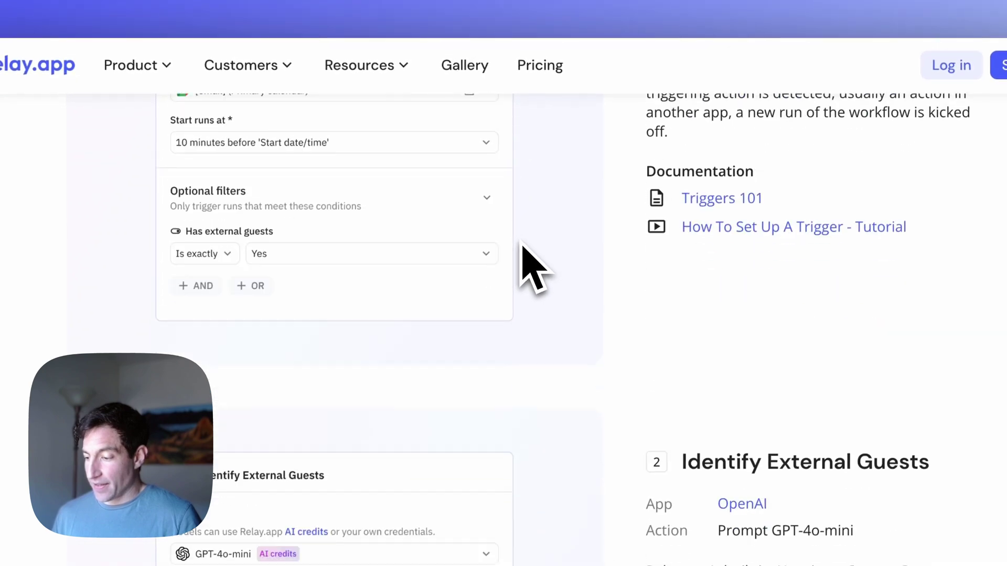
scroll(520, 238, "down", 2)
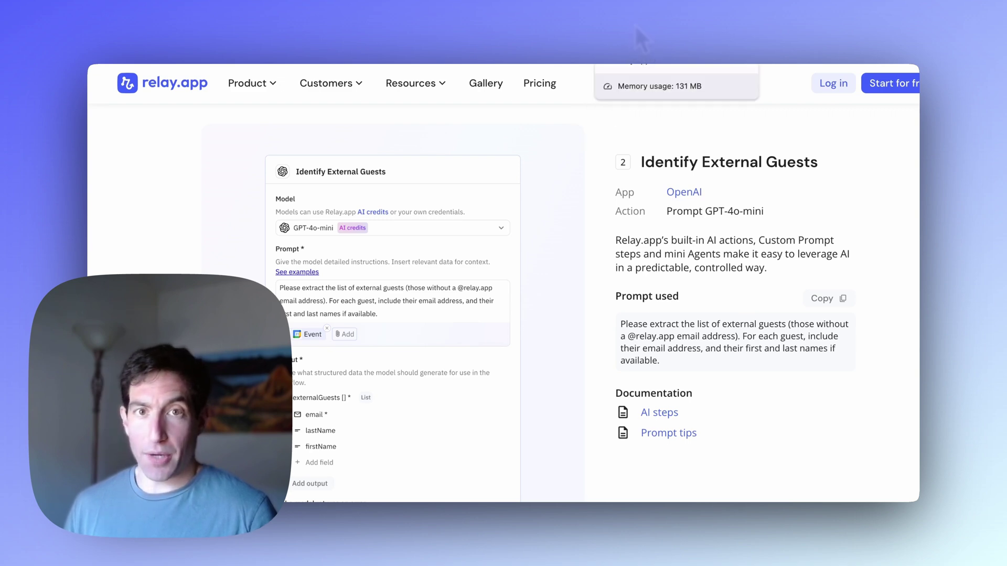
left_click(826, 300)
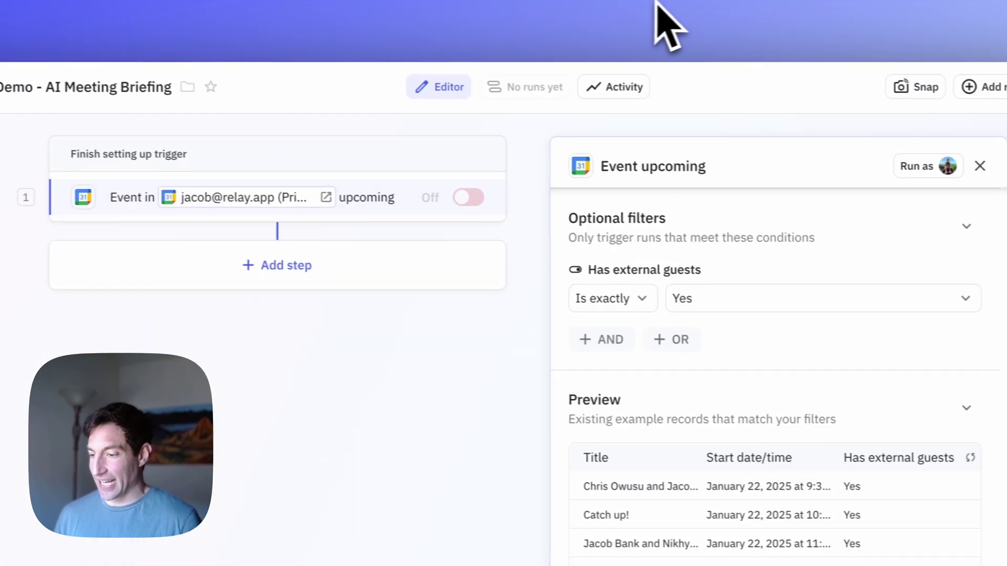
left_click(317, 270)
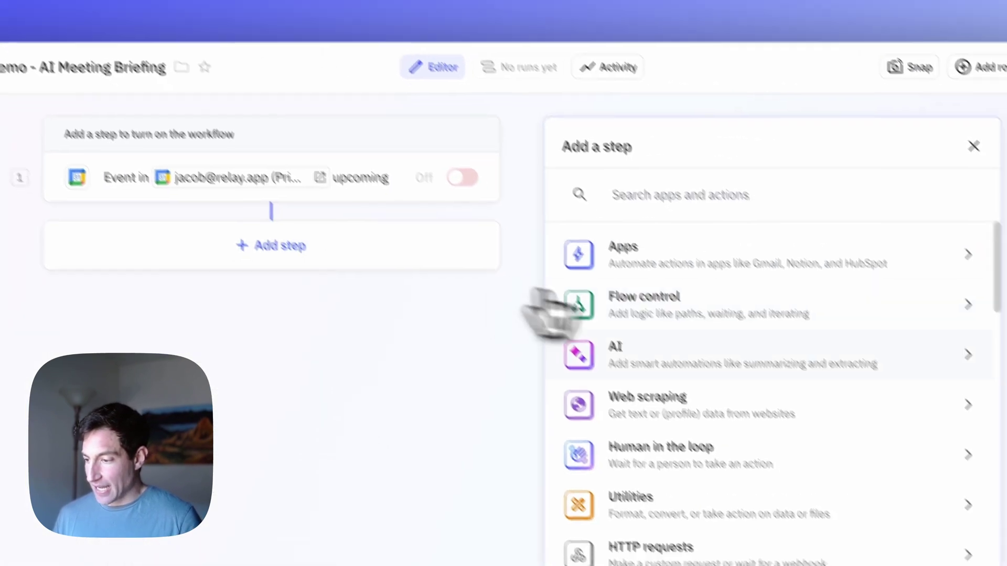
left_click(676, 373)
left_click(611, 258)
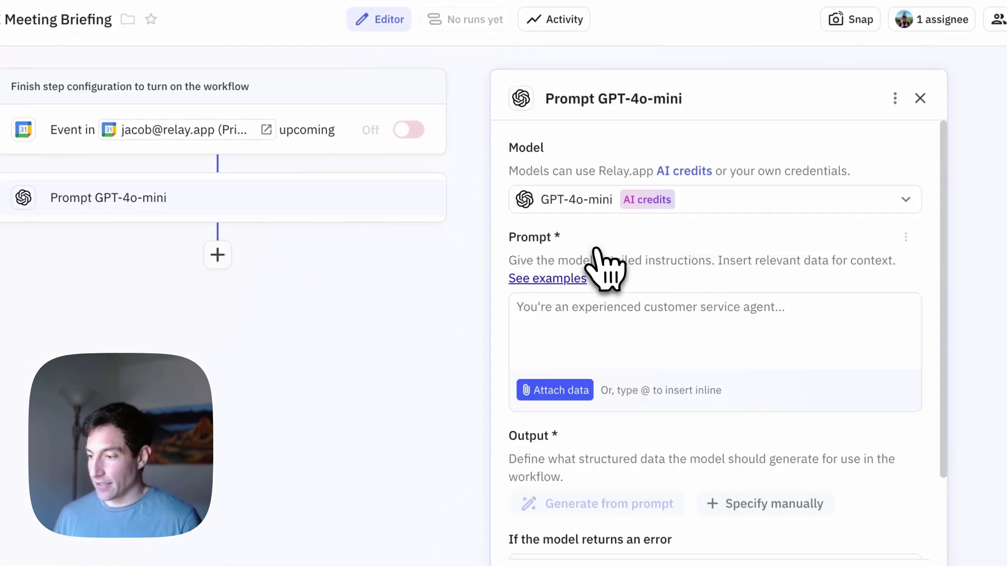
left_click(567, 315)
key("ctrl+v")
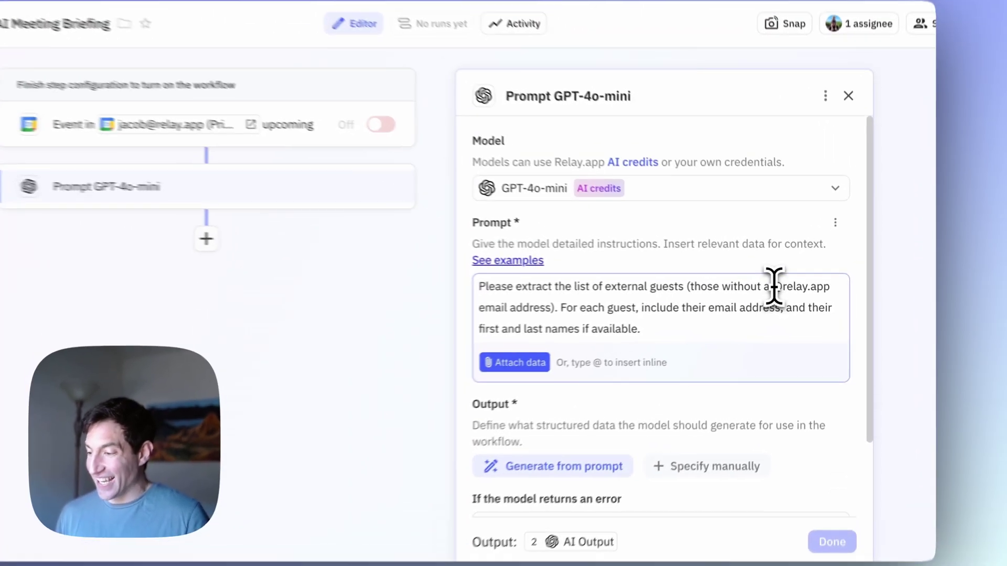
left_click_drag(792, 287, 838, 287)
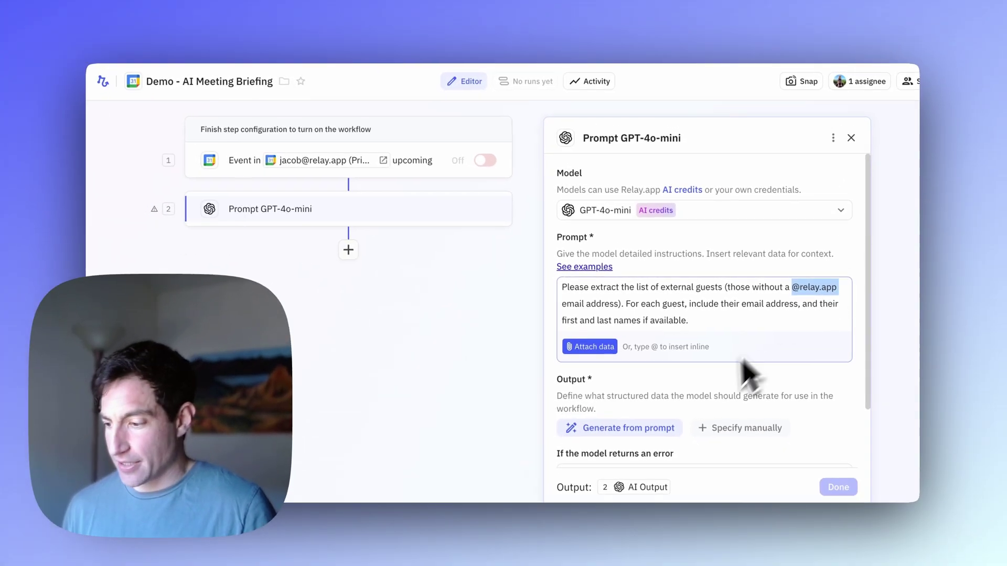
Step: Generate the AI step's structured output fields from its prompt and look over the generated fields
scroll(677, 399, "down", 1)
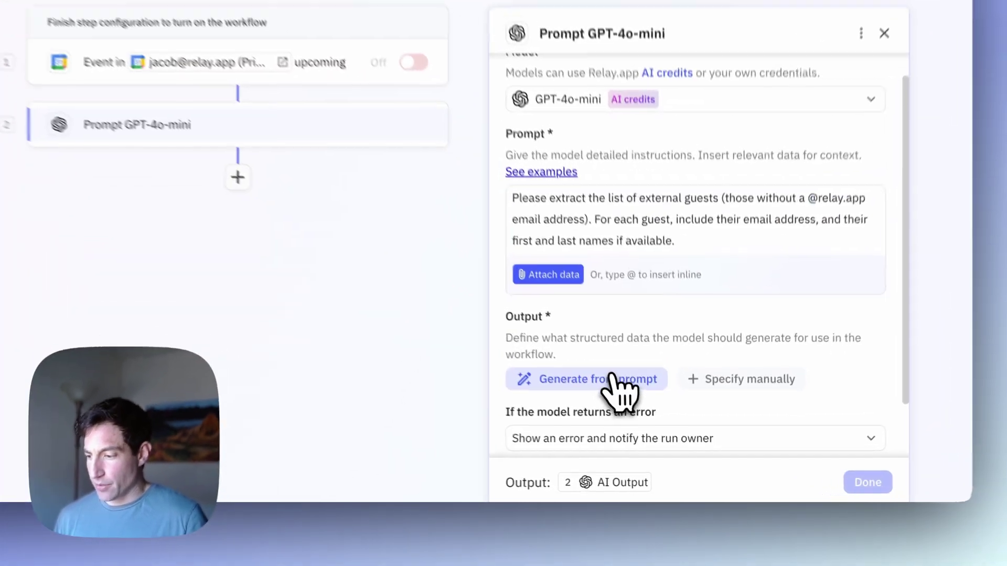
left_click(656, 408)
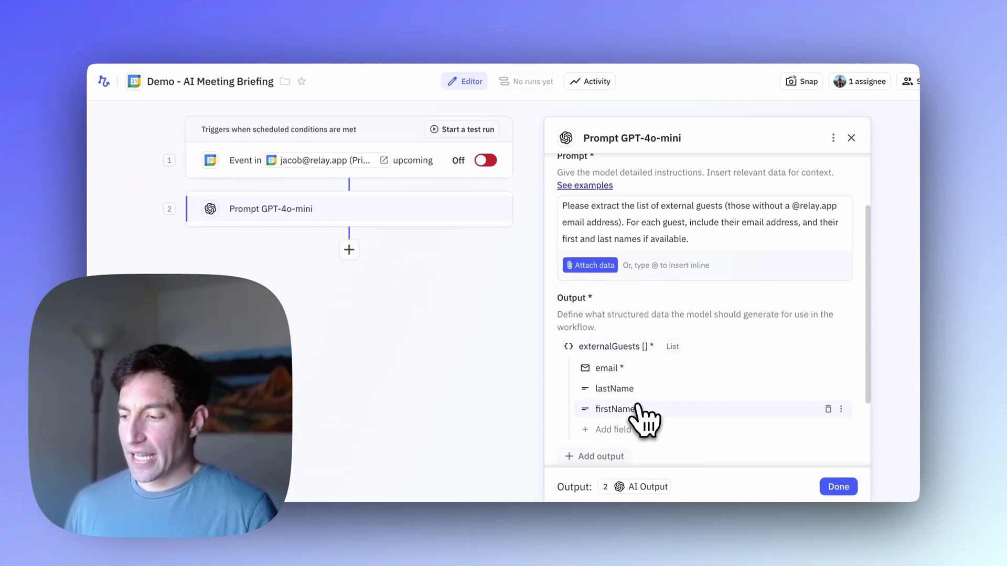
scroll(641, 416, "down", 1)
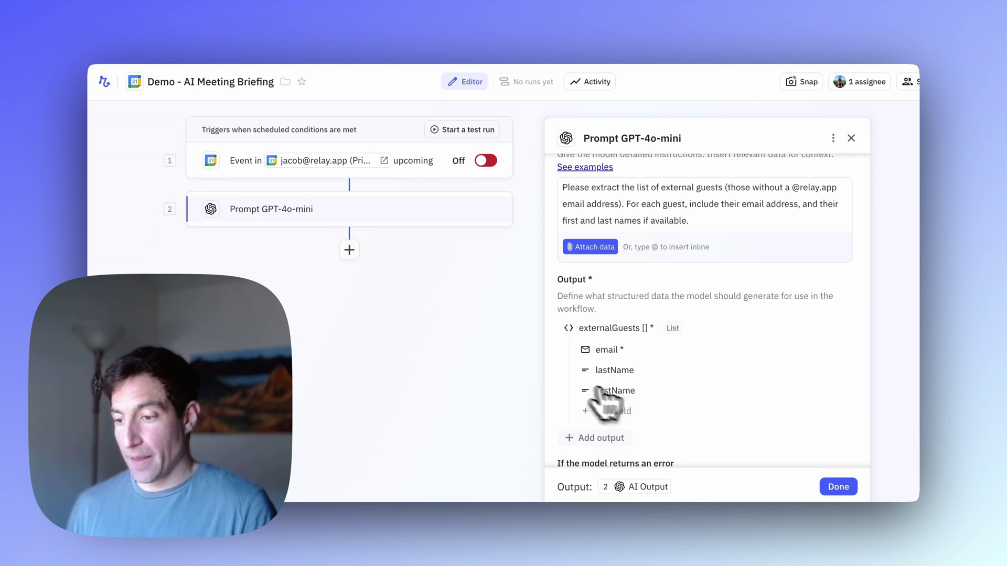
Step: Rename the GPT-4o-mini prompt step to "Extract external guests"
left_click(279, 210)
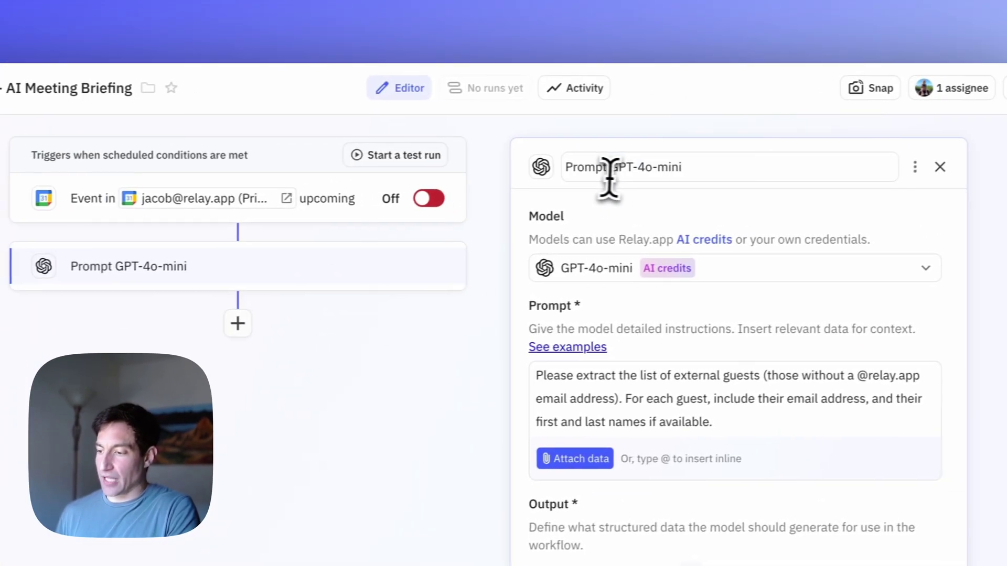
left_click(719, 162)
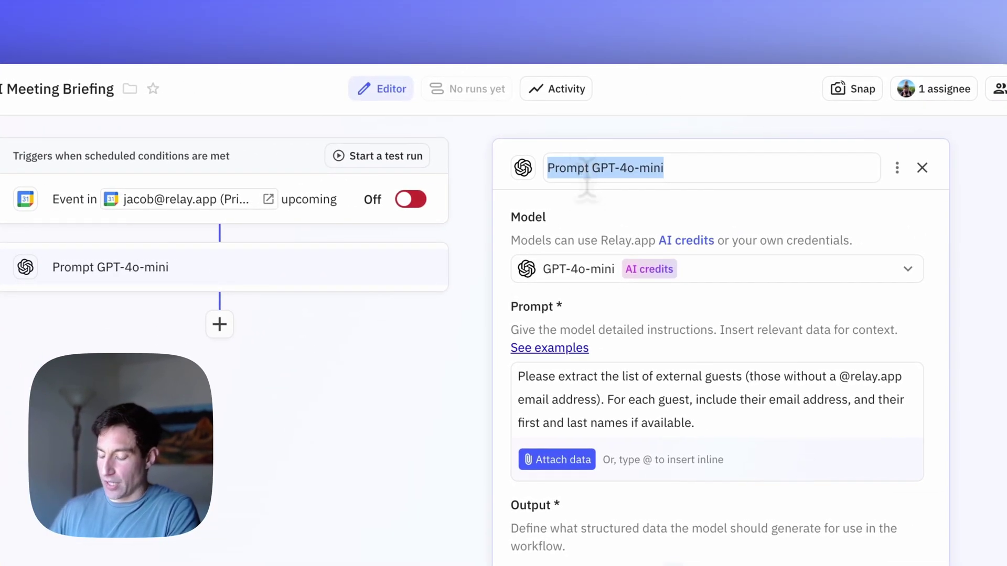
type("Extract external guests")
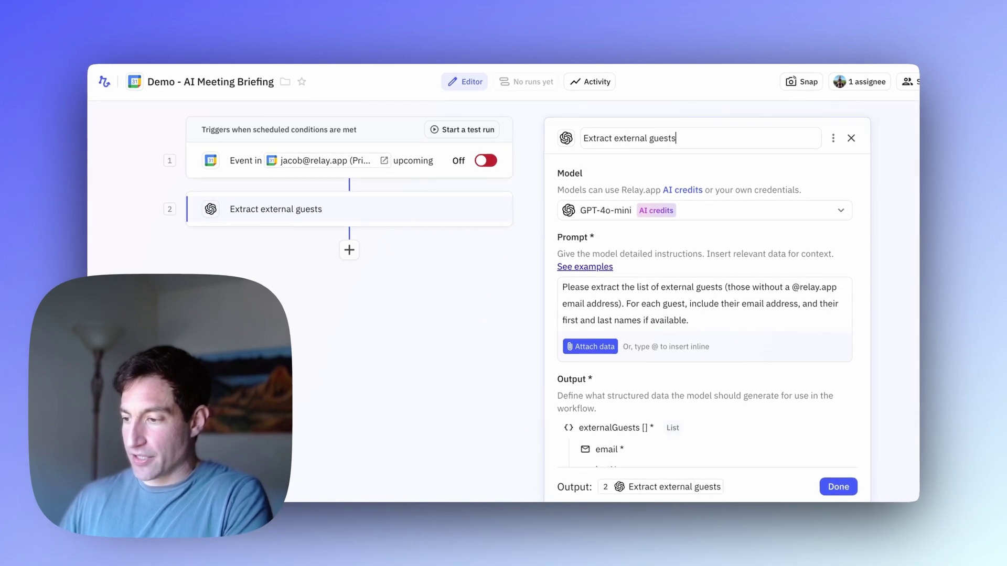
key("Return")
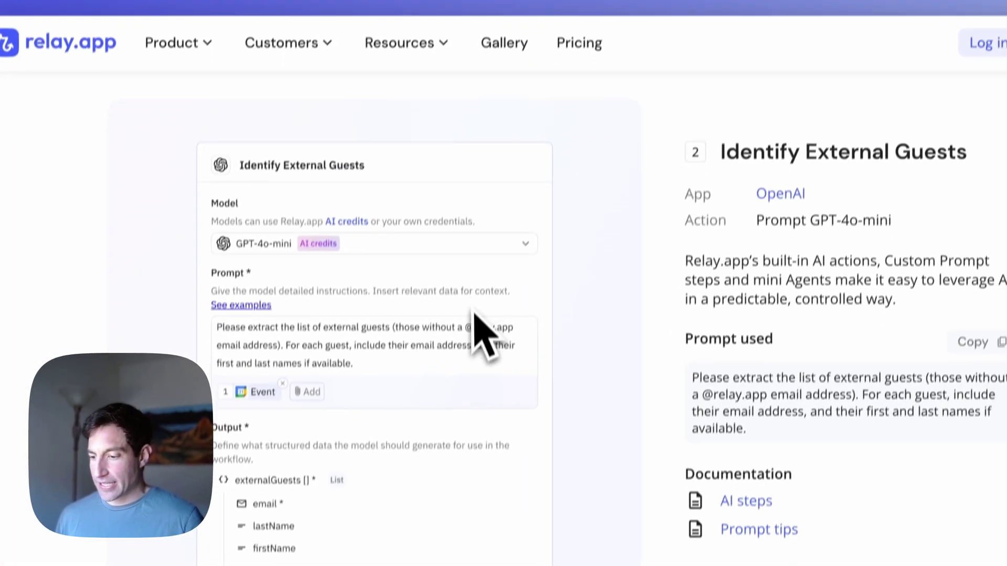
Step: Add an Iterator after the Extract external guests step and set it to loop over the externalGuests list
scroll(476, 326, "down", 5)
scroll(477, 327, "down", 5)
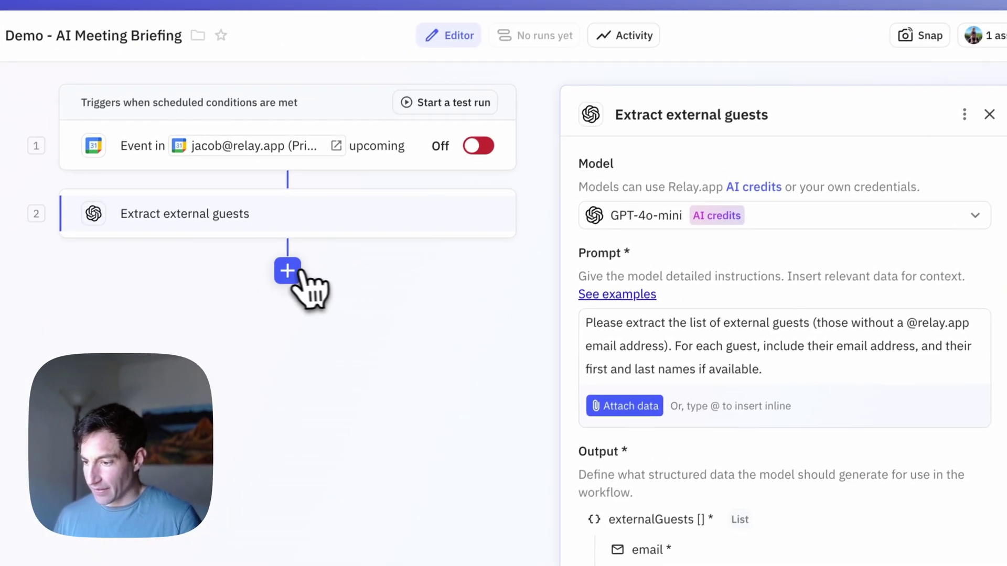
left_click(287, 271)
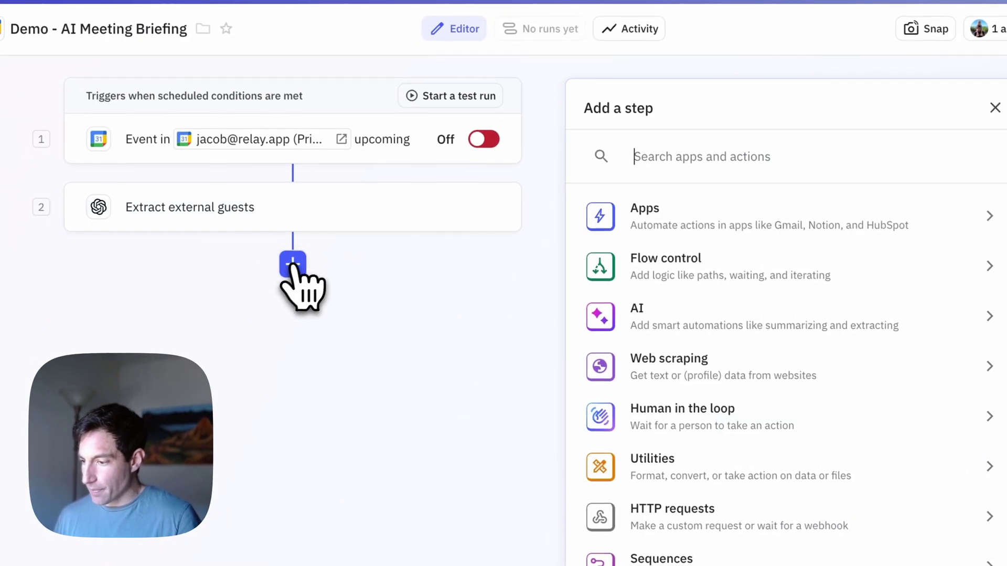
left_click(685, 262)
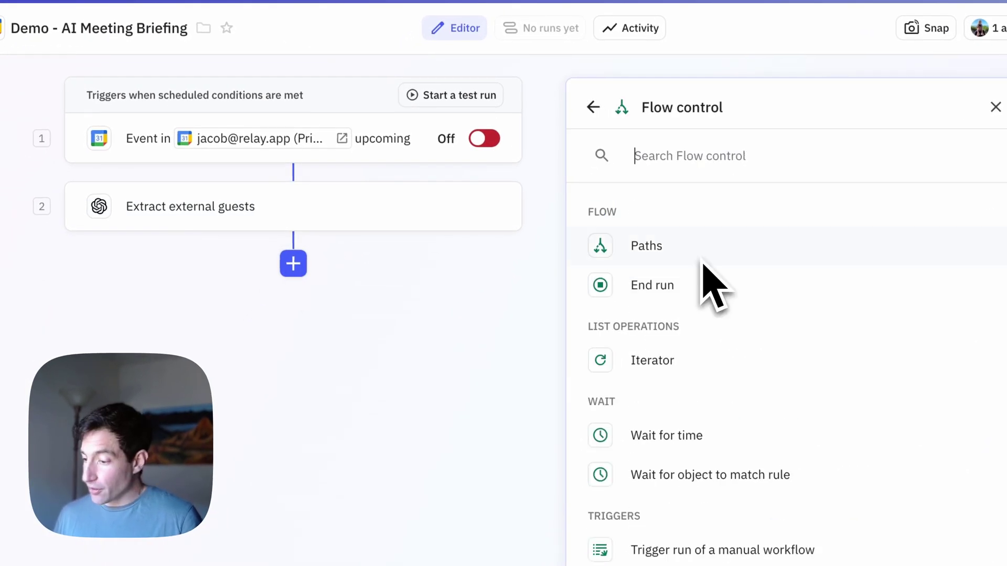
left_click(675, 360)
left_click(703, 188)
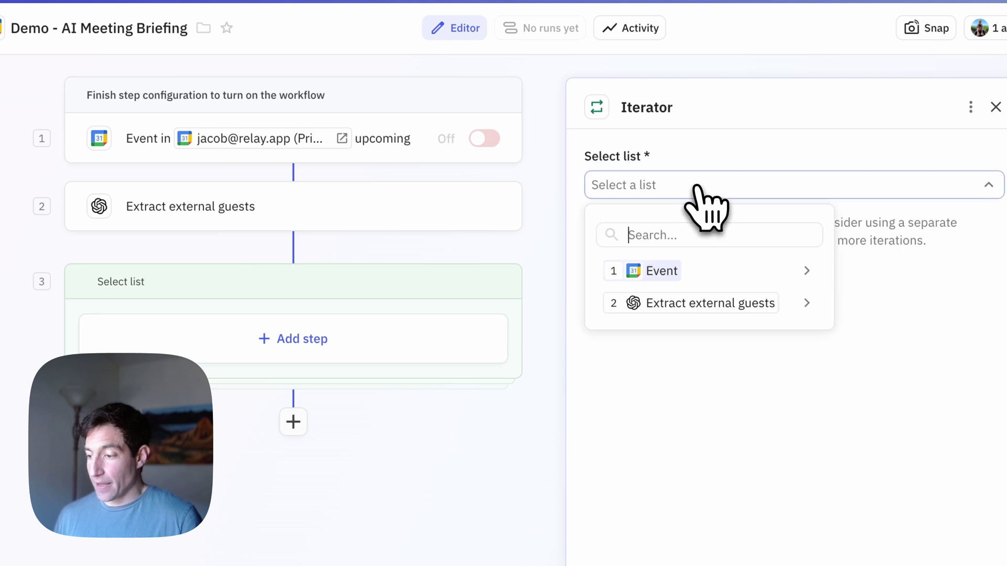
mouse_move(681, 305)
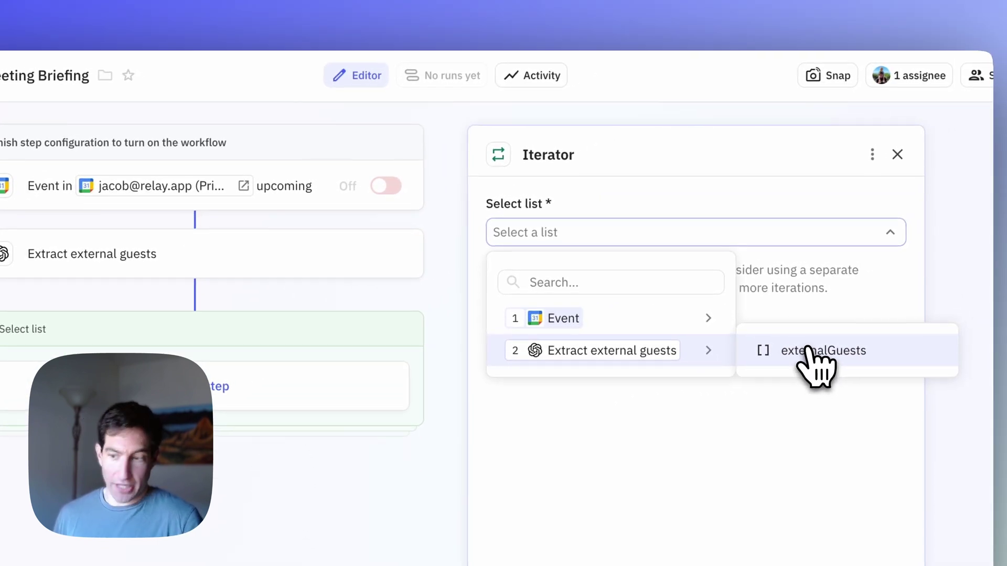
left_click(811, 353)
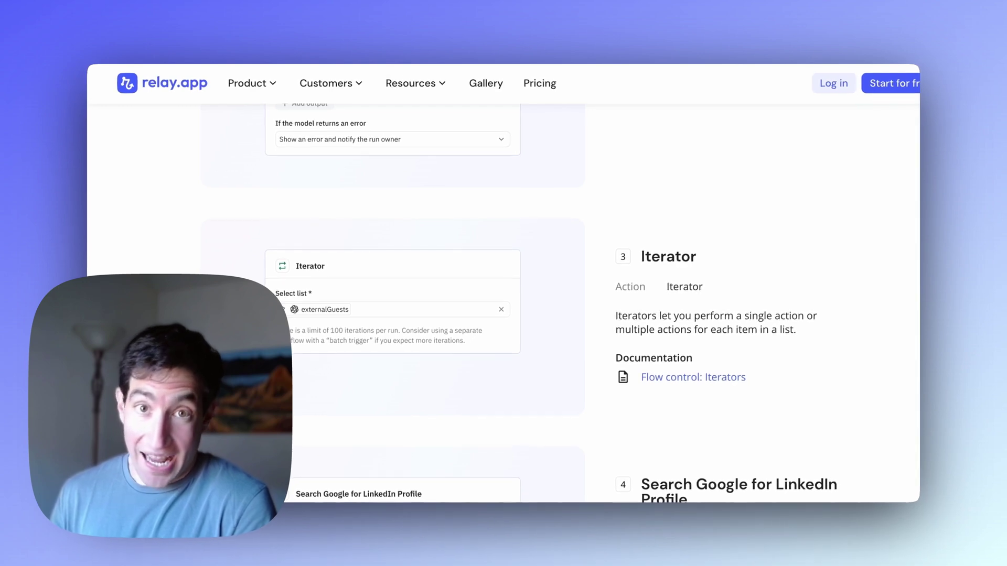
Step: Switch to the template page and review its steps from Search Google for LinkedIn Profile through Create Dossier
scroll(436, 147, "down", 5)
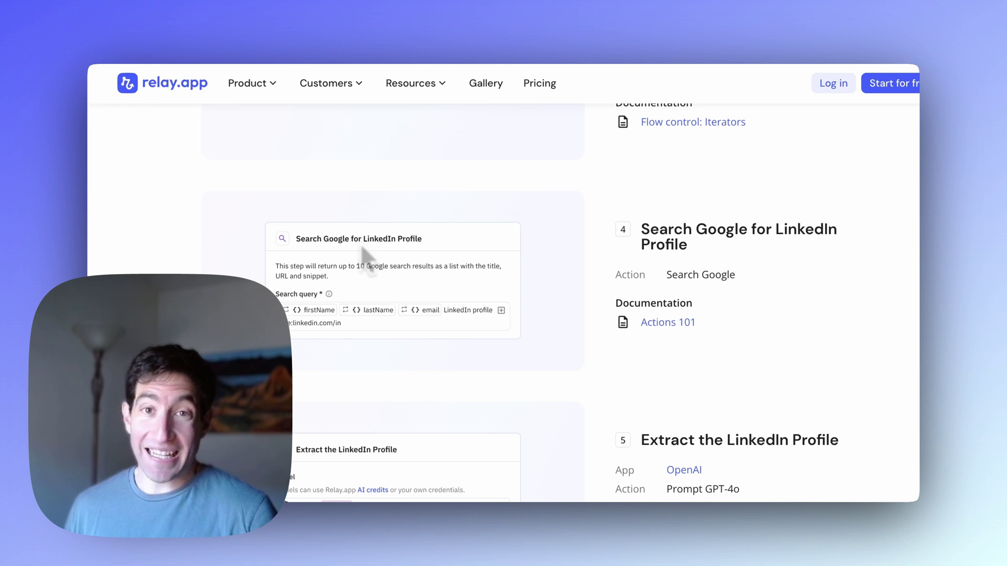
scroll(367, 257, "down", 4)
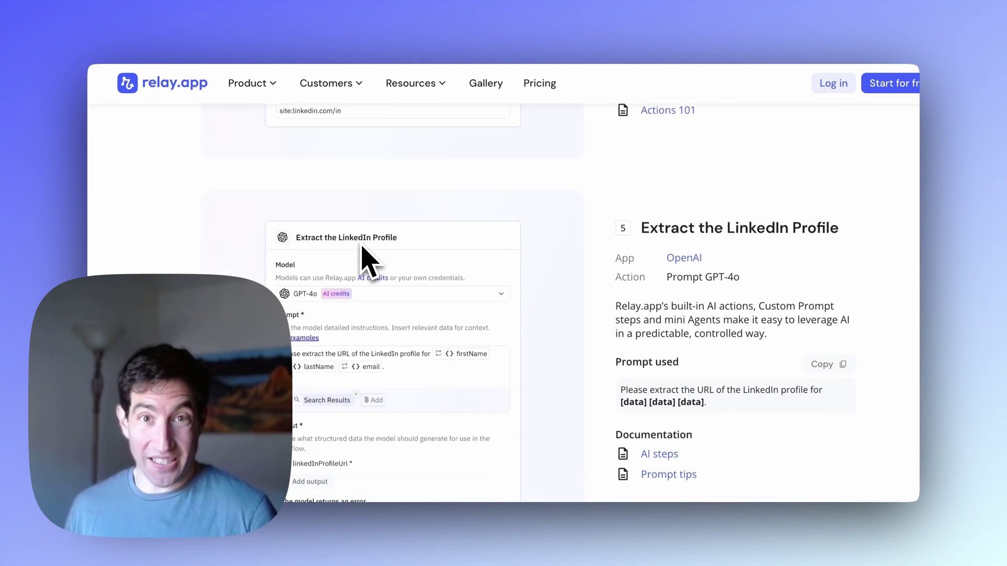
scroll(363, 249, "down", 7)
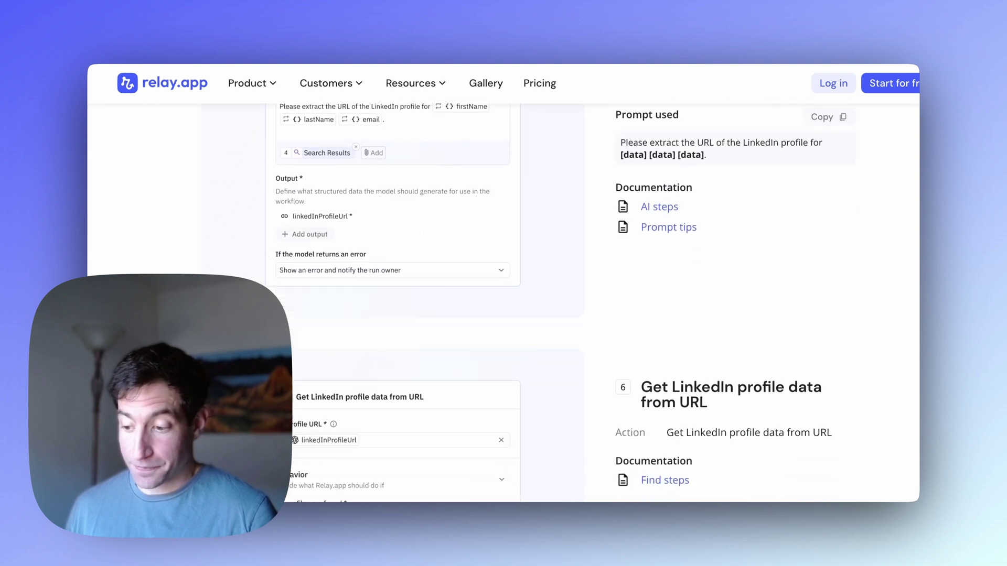
scroll(393, 283, "down", 1)
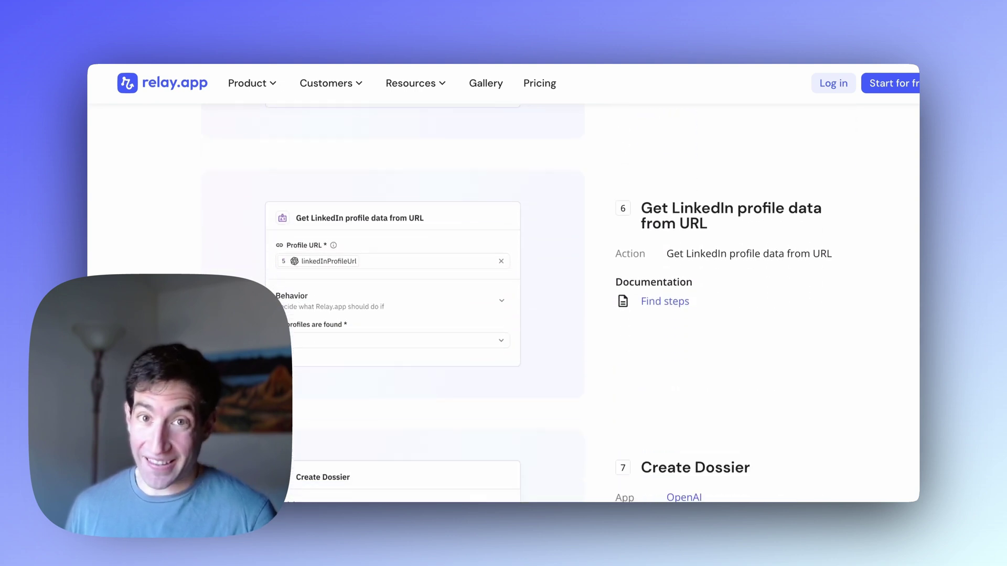
scroll(361, 245, "down", 6)
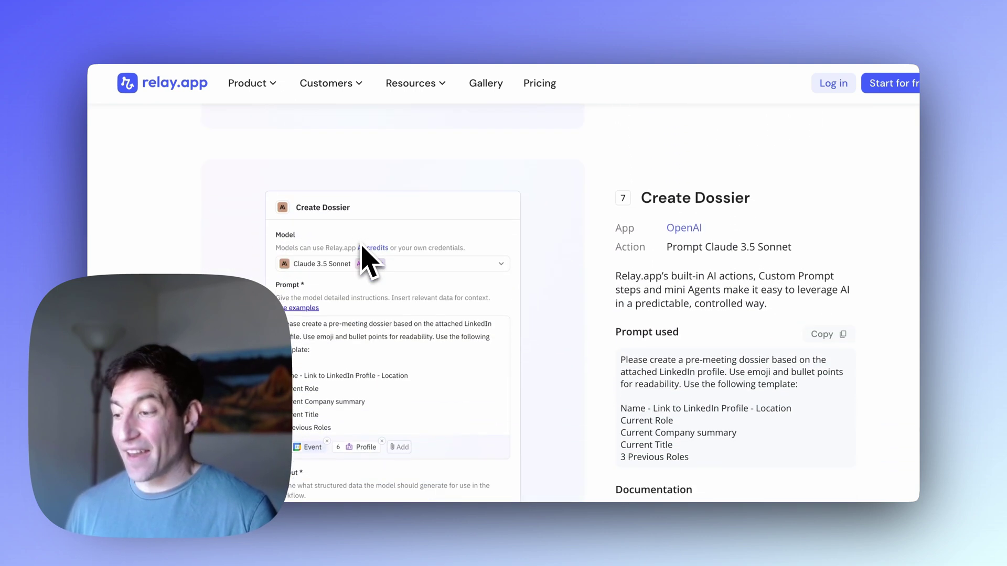
scroll(370, 262, "down", 1)
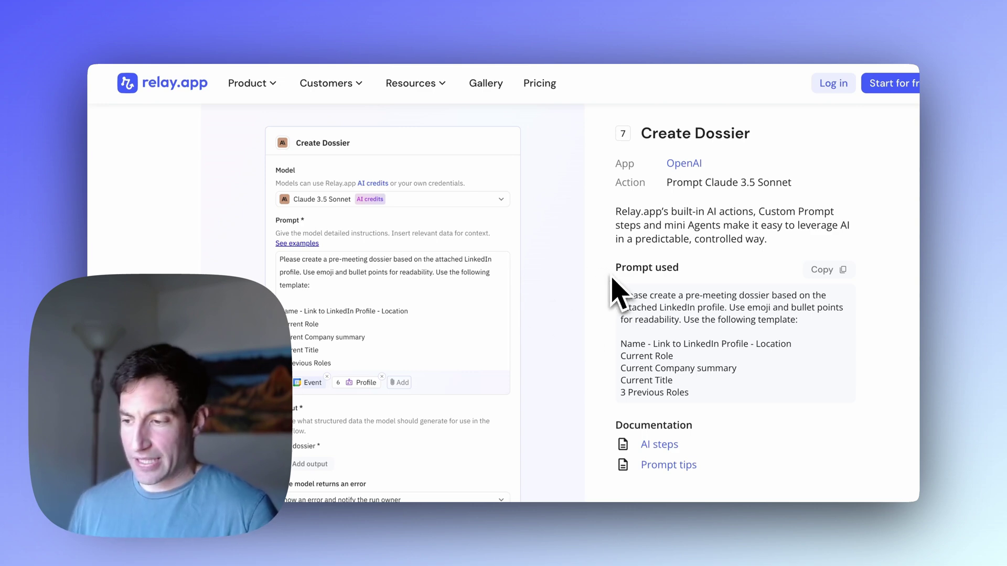
scroll(619, 293, "up", 20)
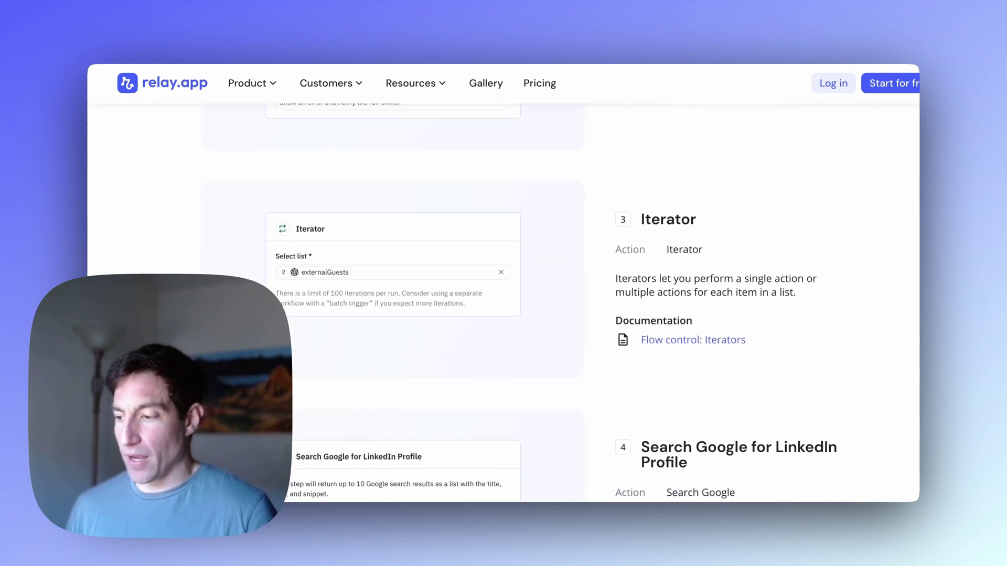
scroll(551, 302, "down", 5)
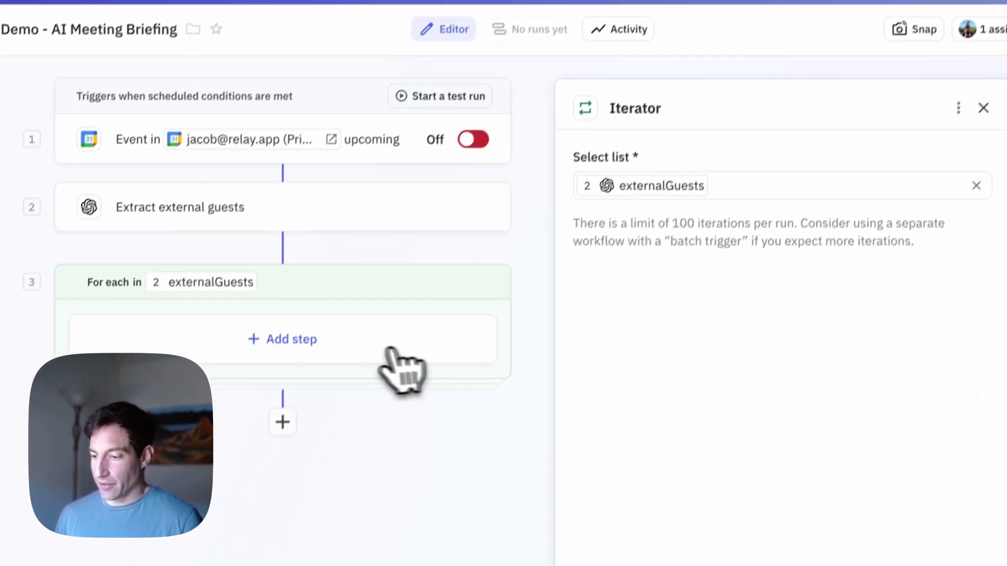
Step: Return to the workflow editor and add a Search Google step inside the externalGuests iterator
left_click(263, 391)
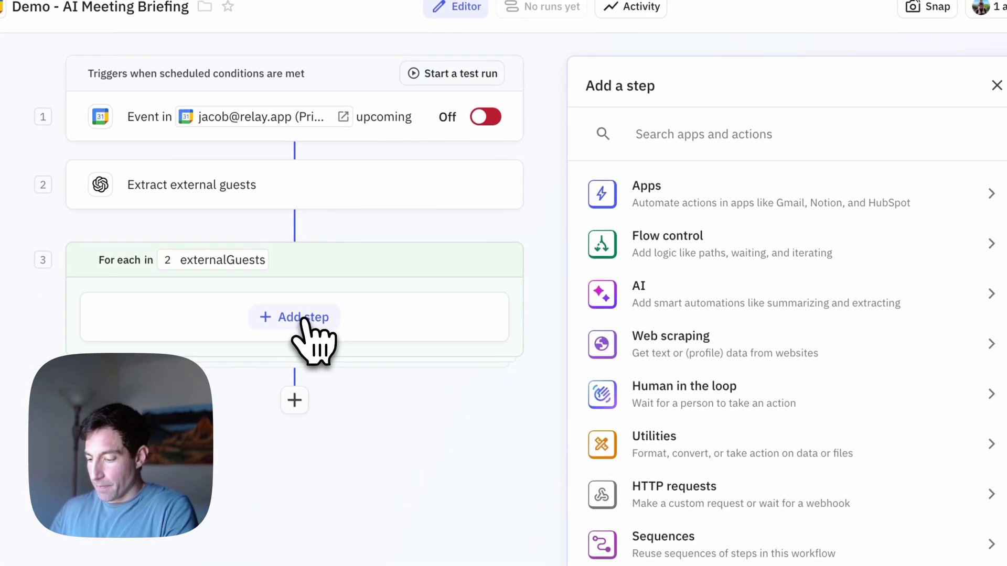
type("search")
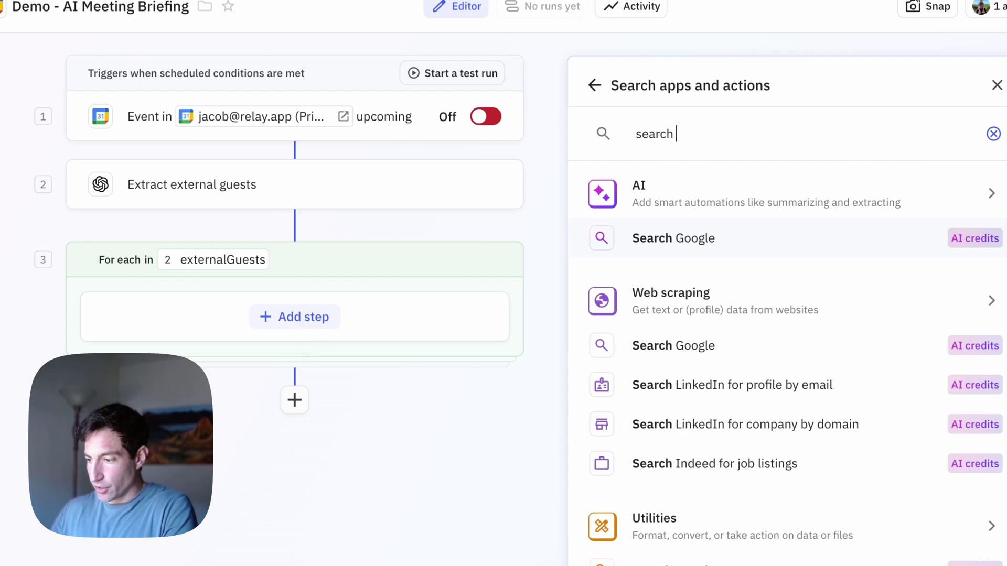
key("Return")
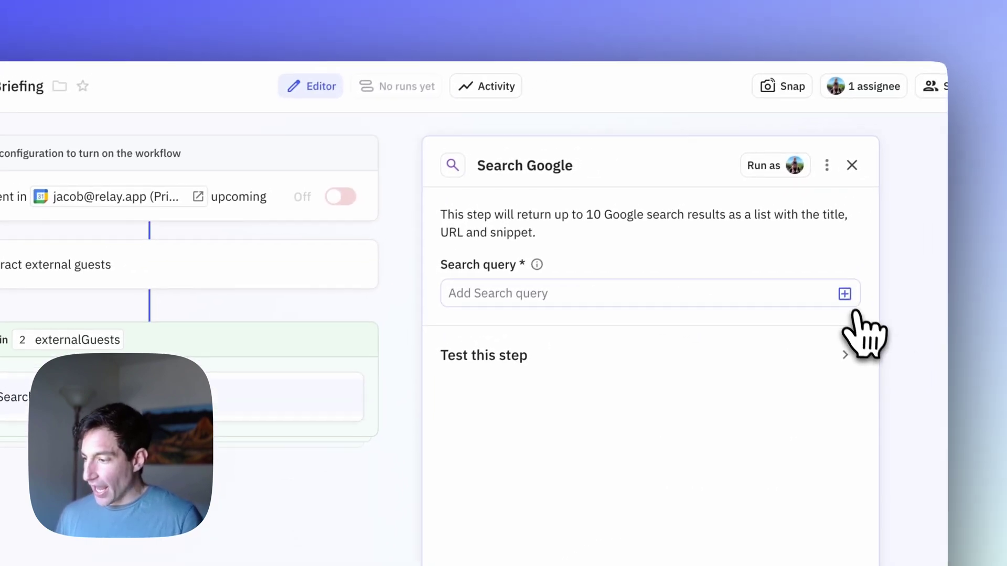
left_click(888, 269)
key("Escape")
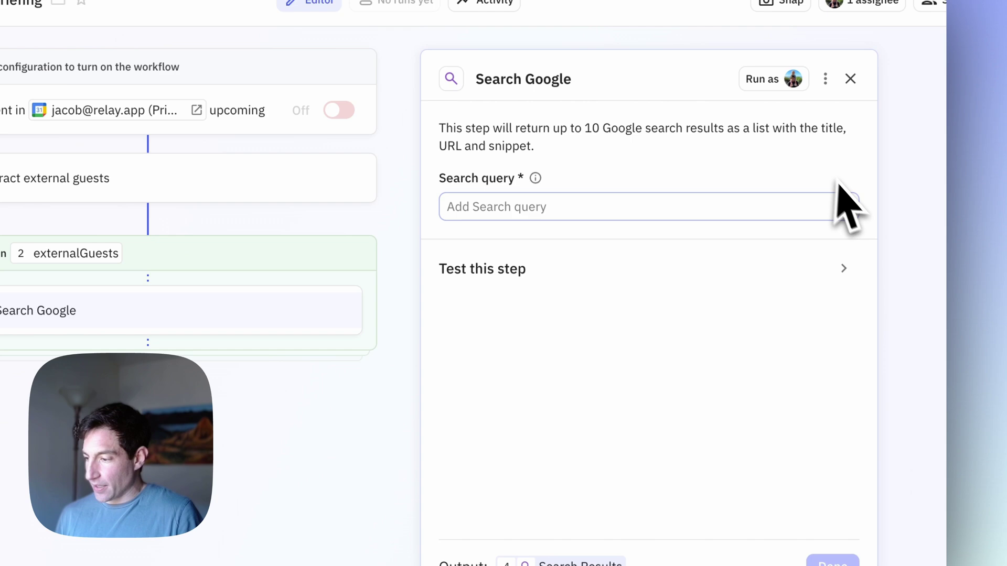
Step: Insert the iterator item's firstName, lastName and email, in that order, into the Google search query
left_click(843, 207)
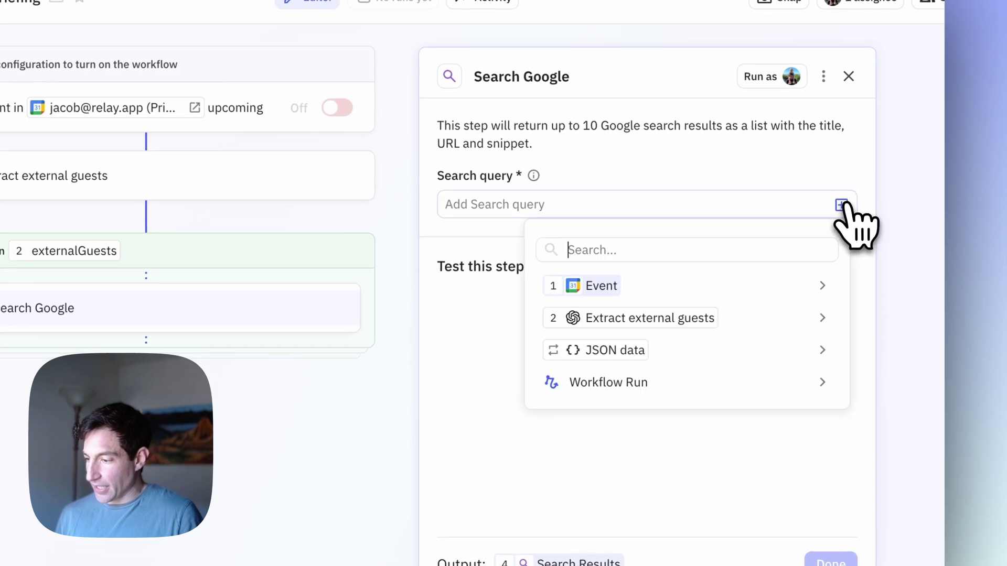
mouse_move(721, 352)
left_click(469, 417)
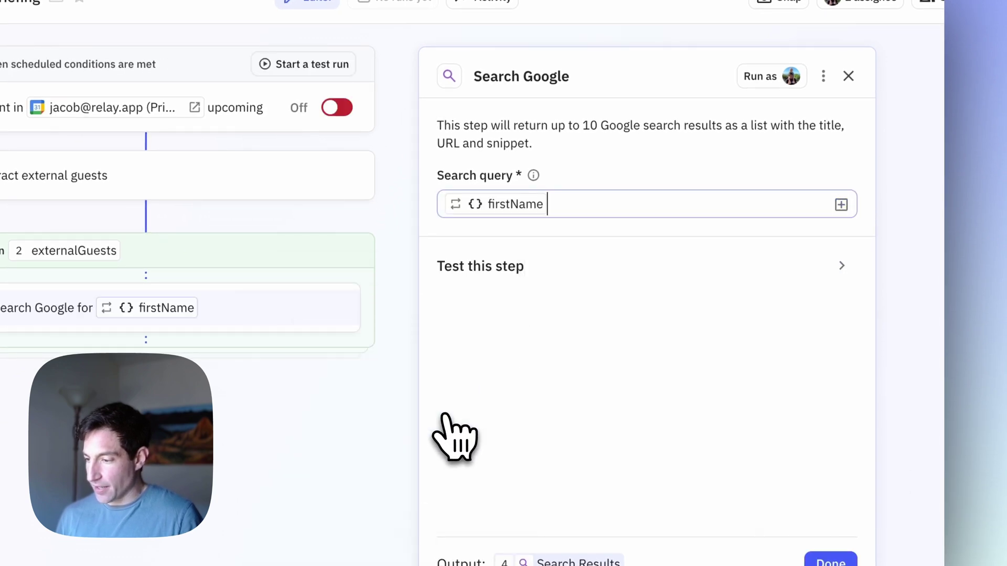
left_click(841, 204)
mouse_move(719, 367)
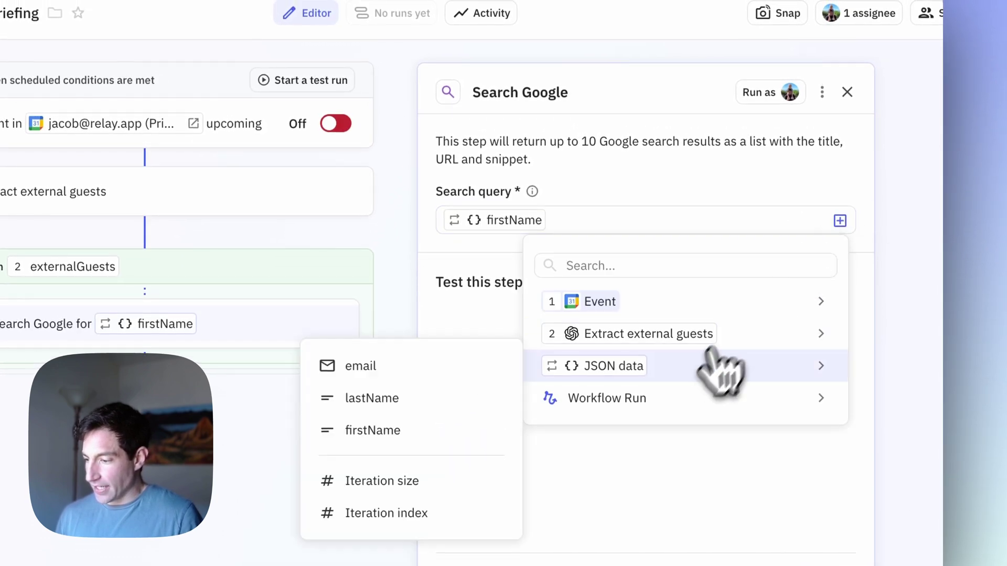
left_click(362, 395)
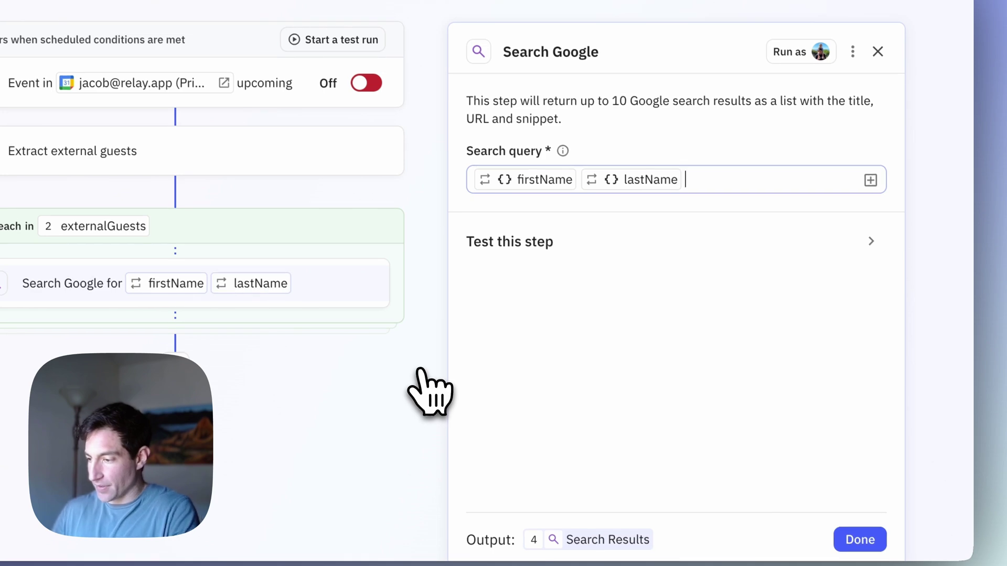
left_click(871, 180)
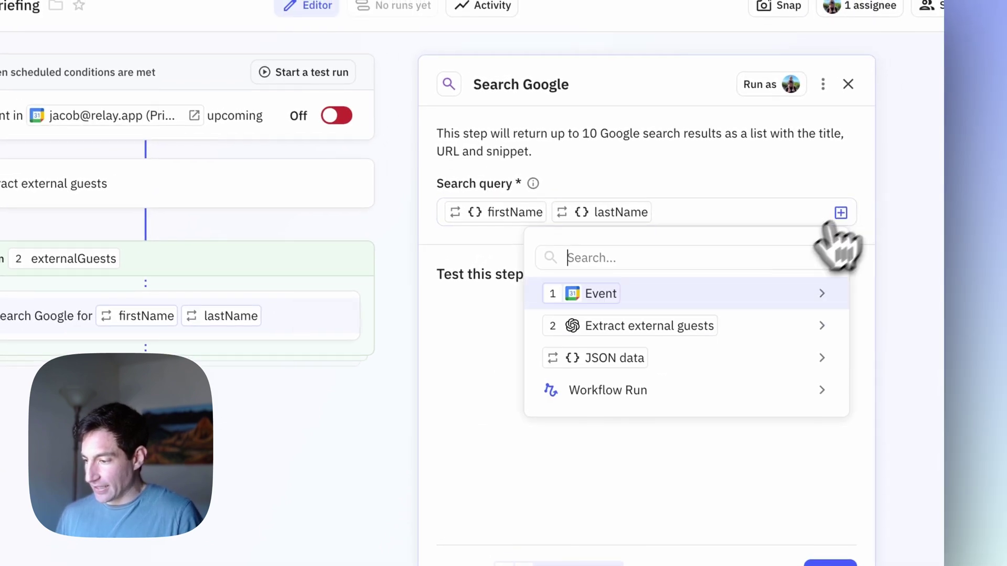
mouse_move(723, 360)
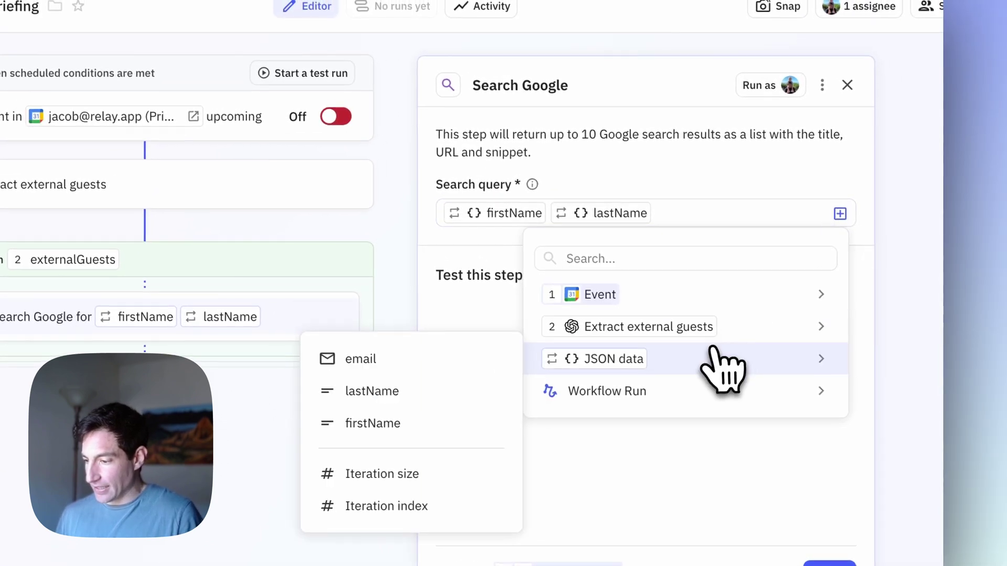
left_click(462, 360)
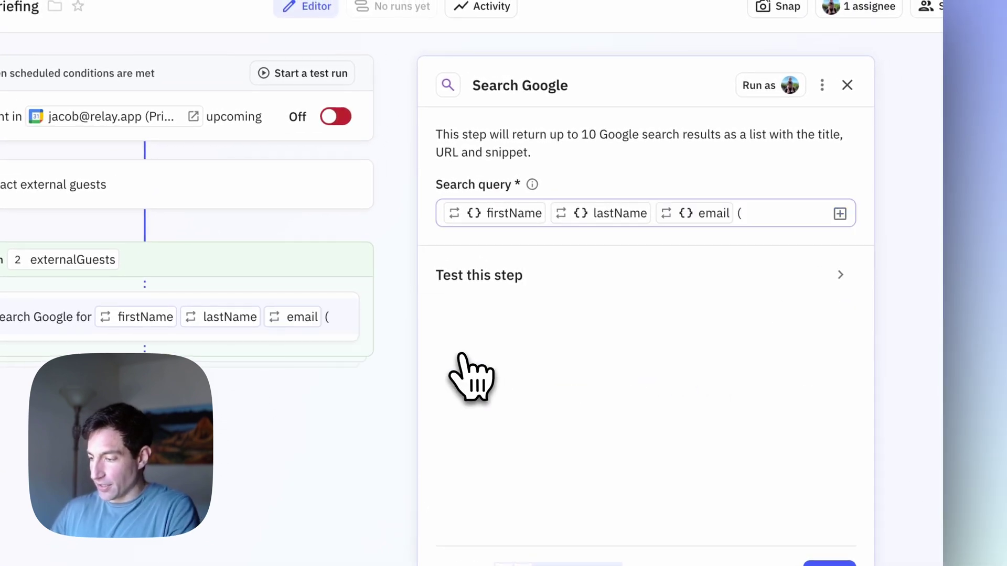
Step: Complete the search query with the text "LinkedIn profile site:linkedin.com/in" after the inserted email
type("Linked")
type("In profile")
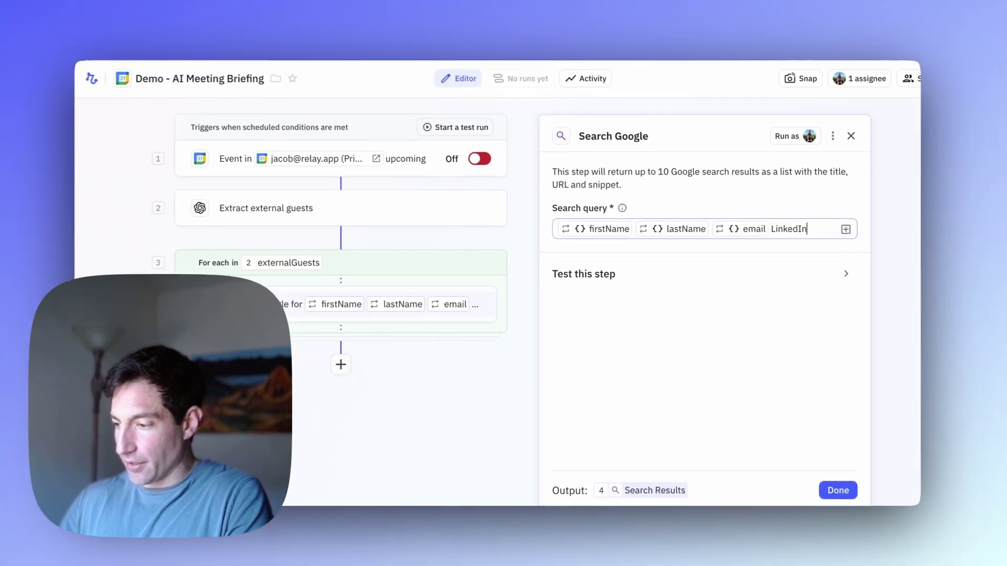
type(" site:")
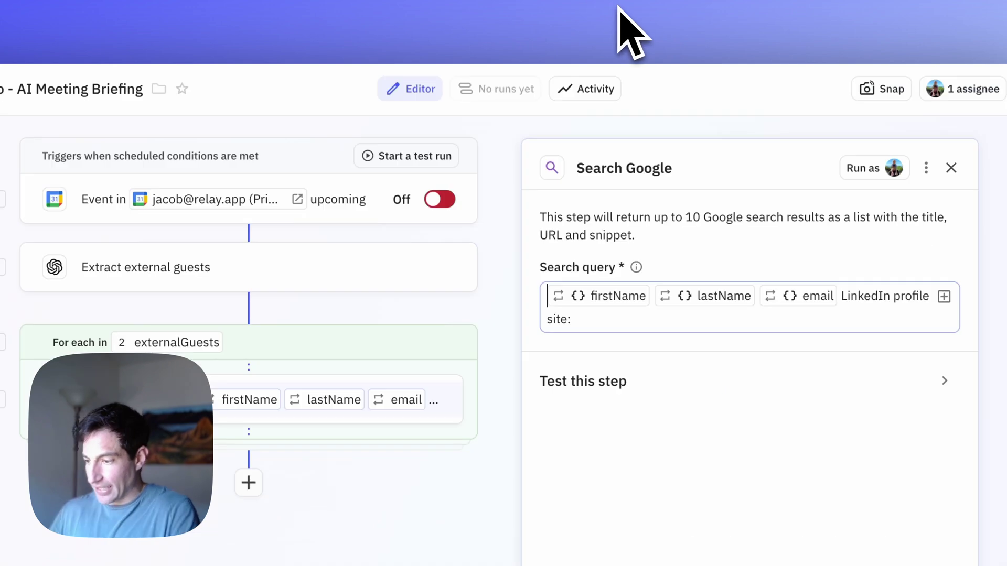
type("lin")
key("BackSpace")
key("BackSpace")
key("BackSpace")
key("Right")
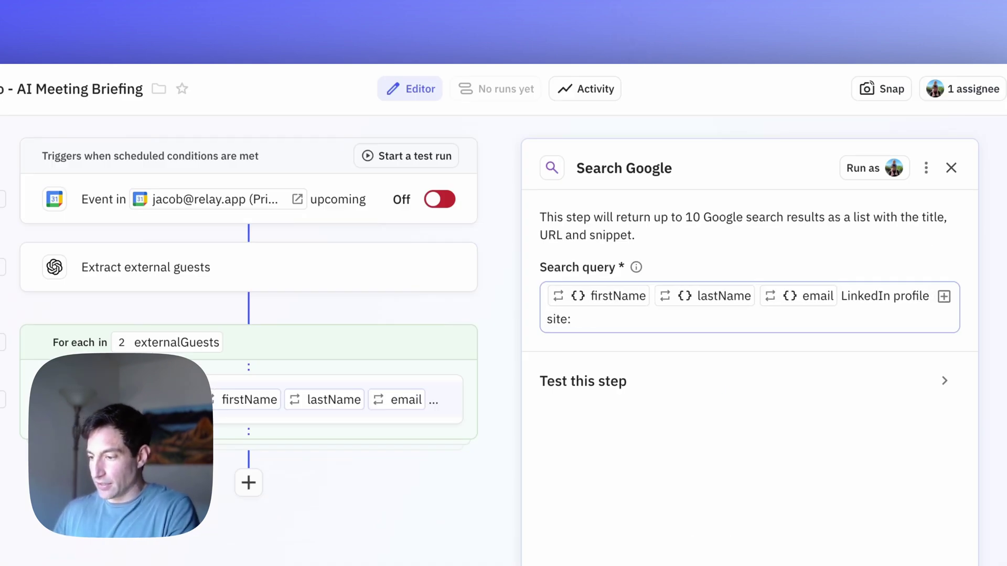
type("linkedin.com/in")
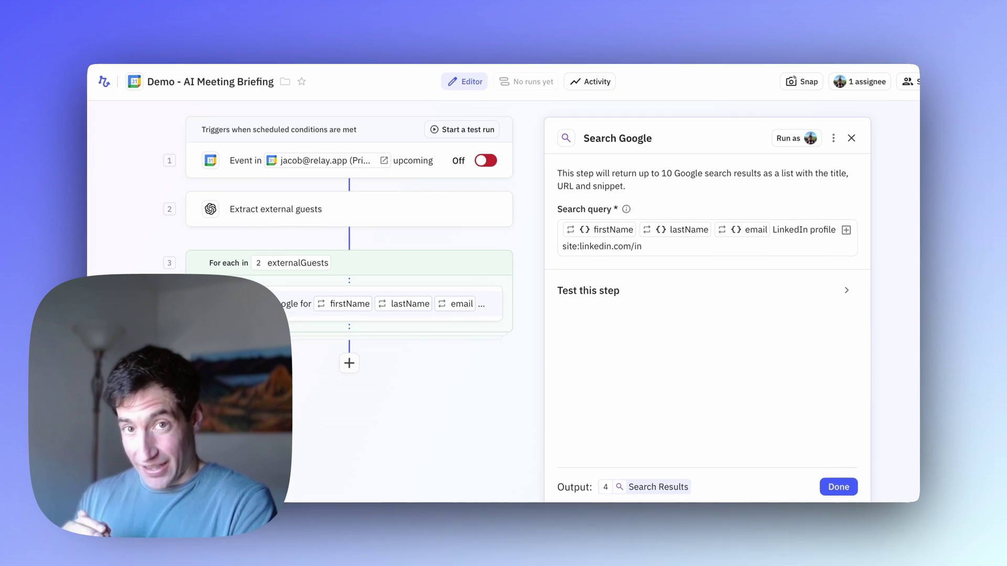
Step: Add a custom AI prompt step using GPT-4o after the Google search, and copy the template page's Extract the LinkedIn Profile prompt
left_click(350, 367)
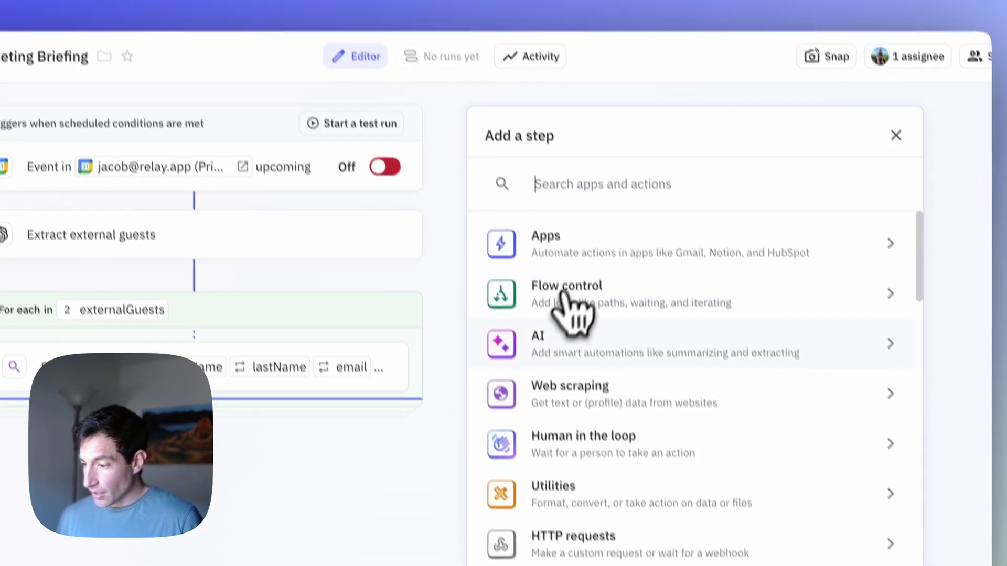
left_click(541, 342)
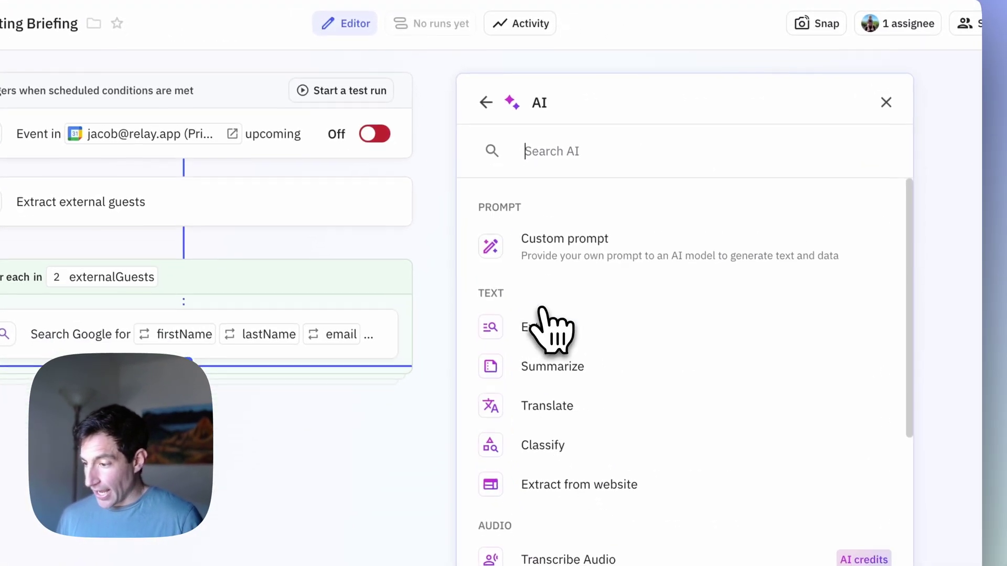
left_click(543, 249)
left_click(543, 213)
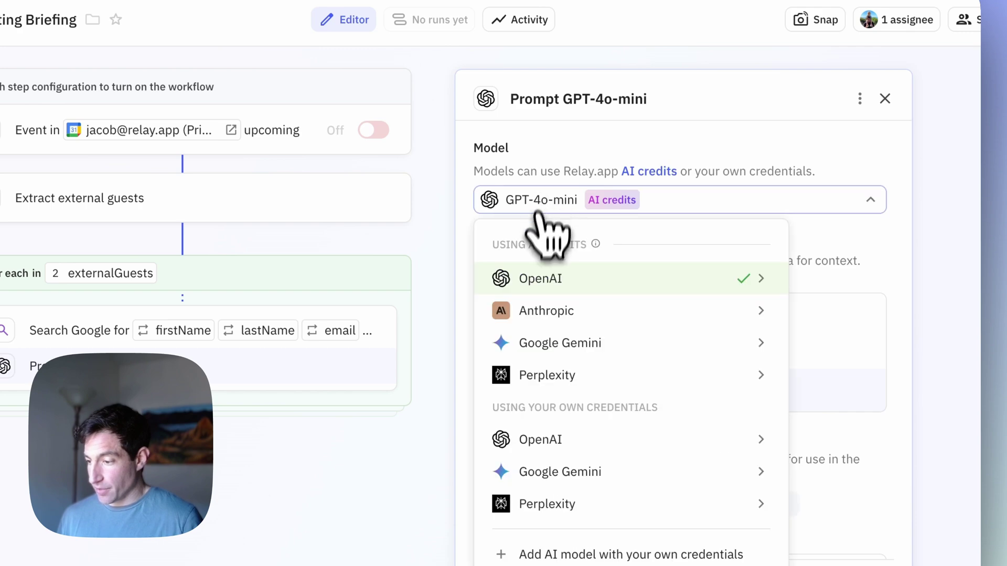
mouse_move(768, 278)
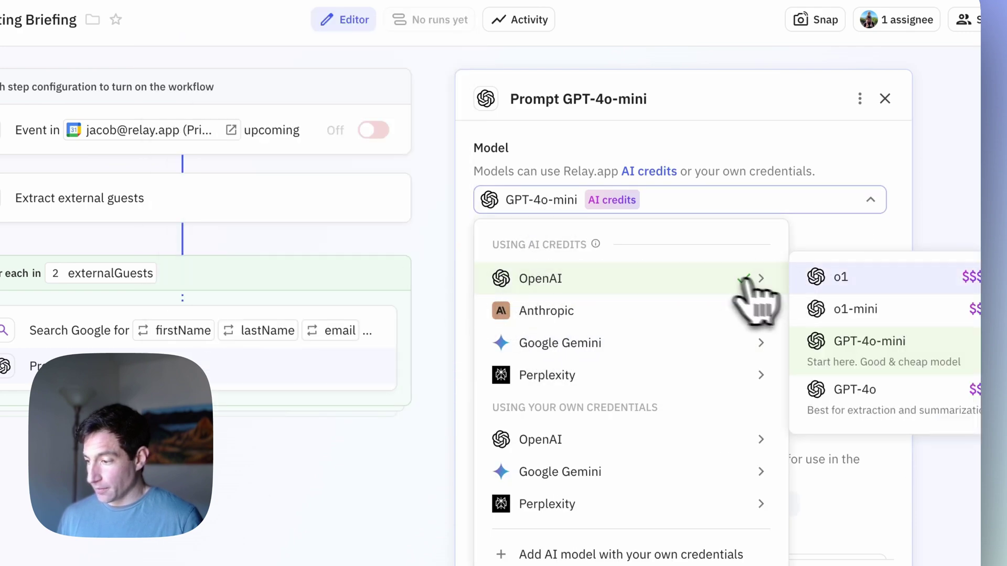
left_click(826, 389)
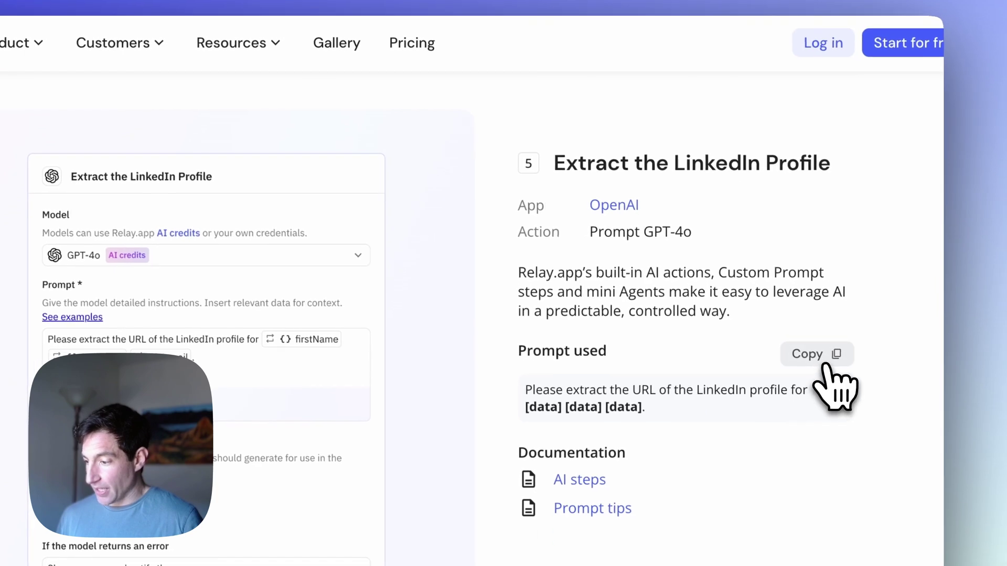
left_click(834, 360)
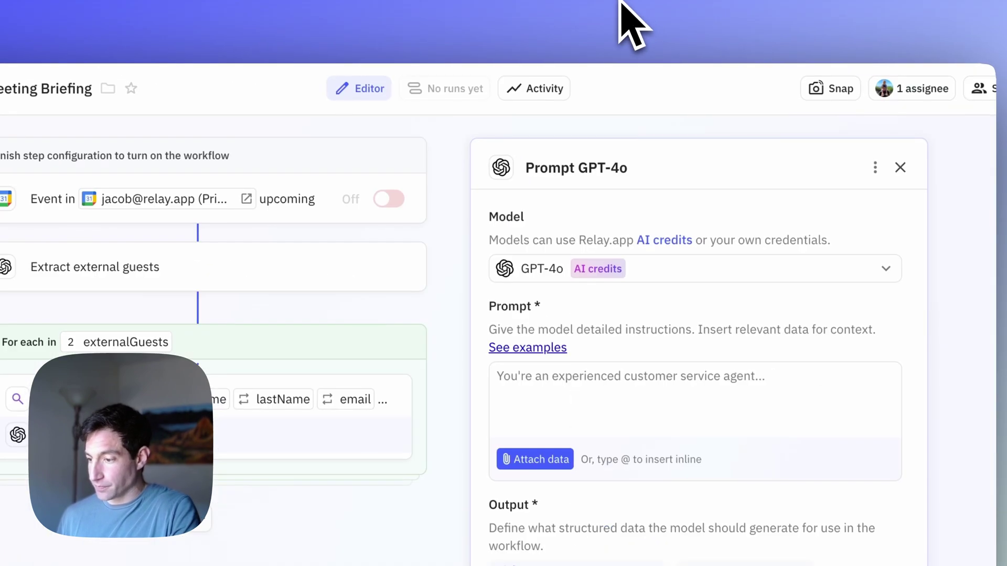
Step: Paste the copied LinkedIn extraction prompt into the GPT-4o step and remove its [data] placeholders
left_click(504, 331)
key("super+v")
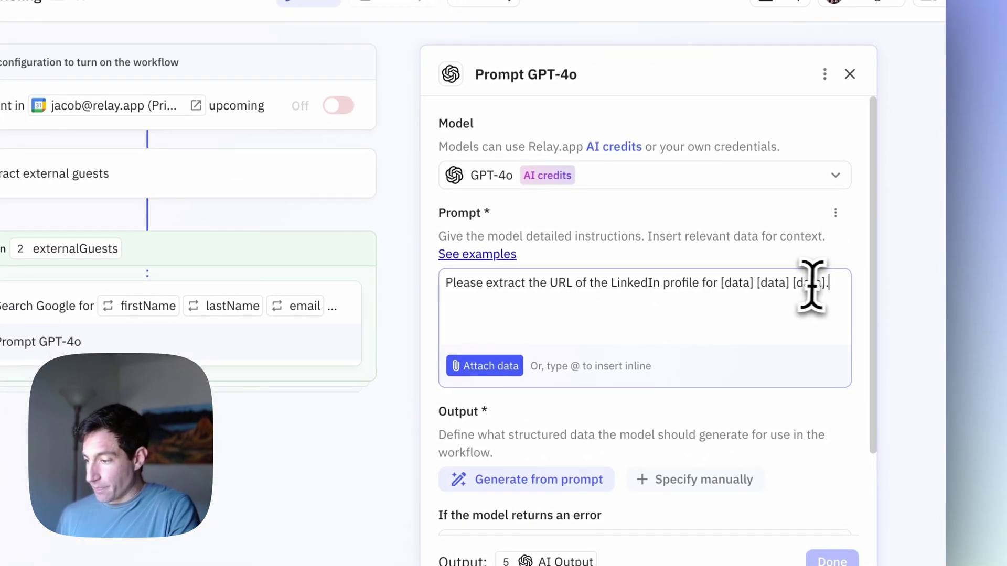
left_click_drag(826, 288, 753, 283)
key("BackSpace")
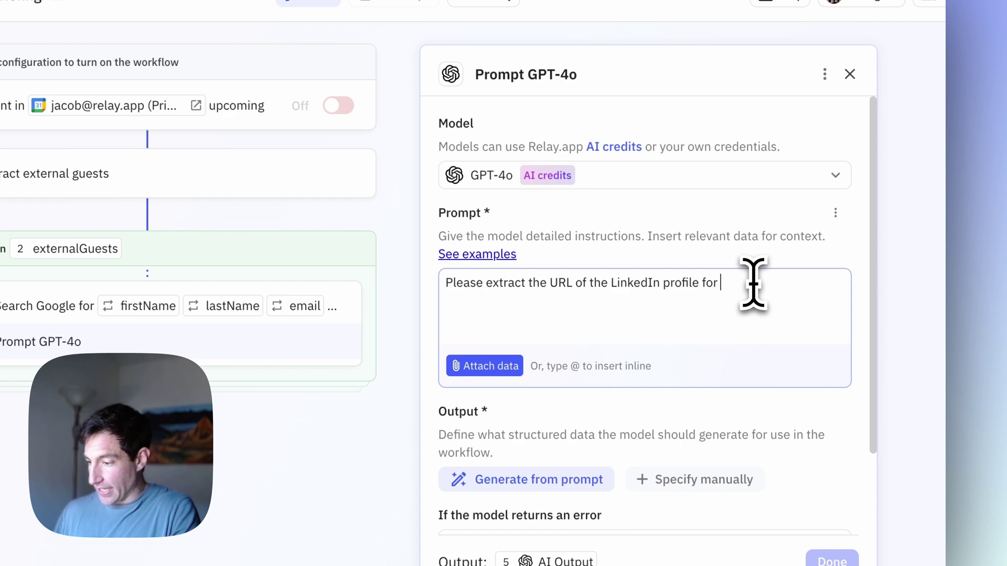
Step: Insert the iterator item's firstName, lastName and email, in that order, after "LinkedIn profile for" in the prompt
type("@")
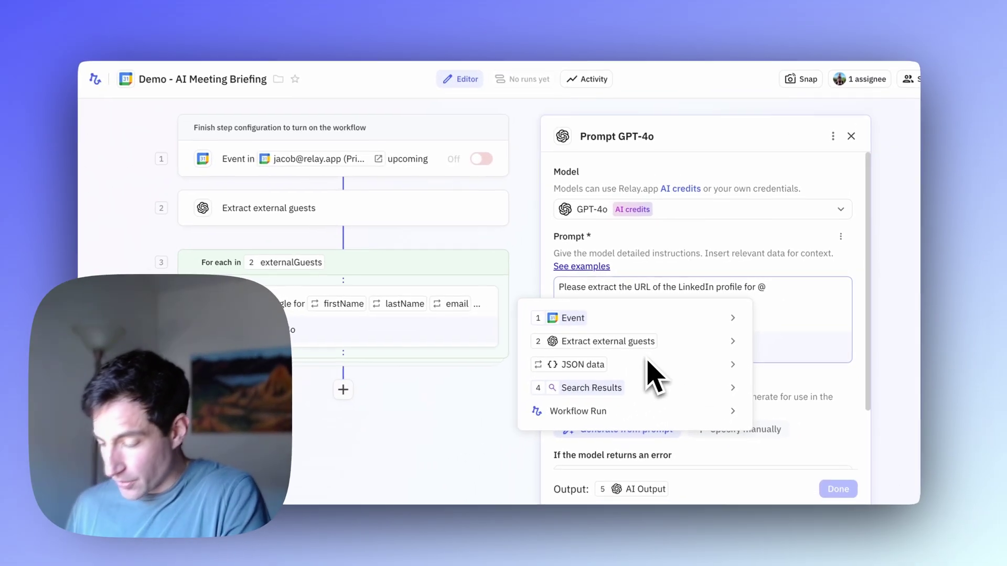
mouse_move(529, 402)
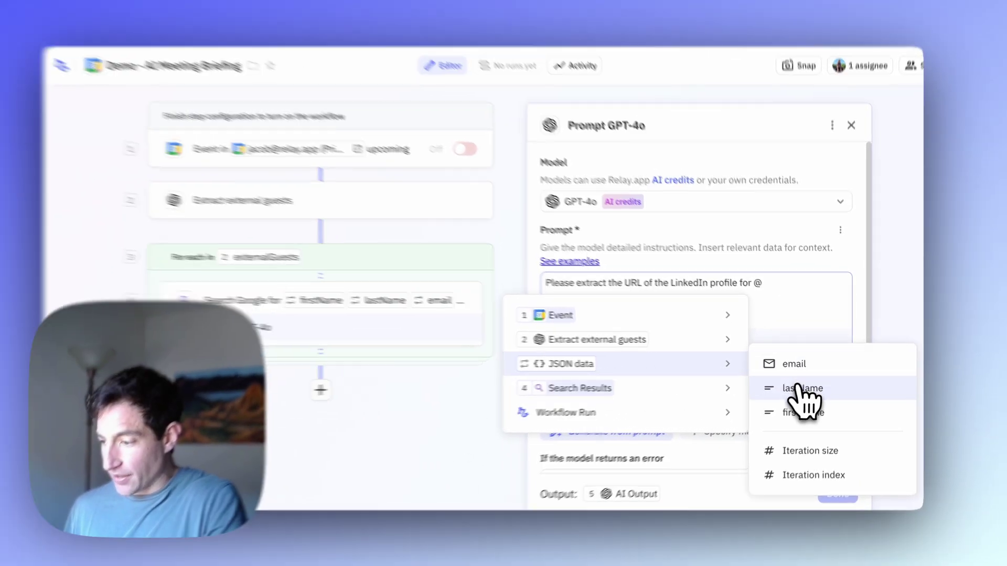
left_click(803, 409)
type("@")
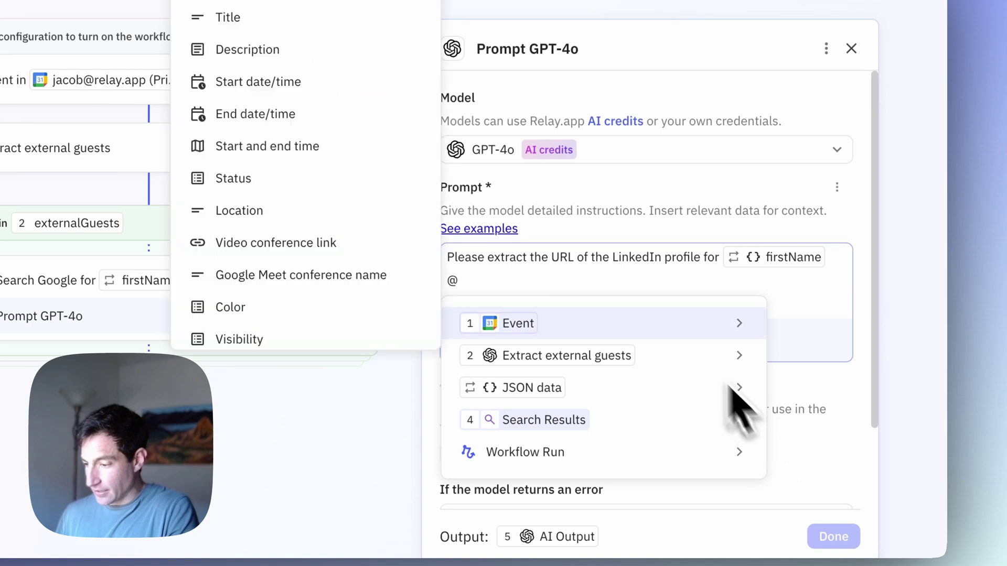
mouse_move(674, 400)
left_click(829, 426)
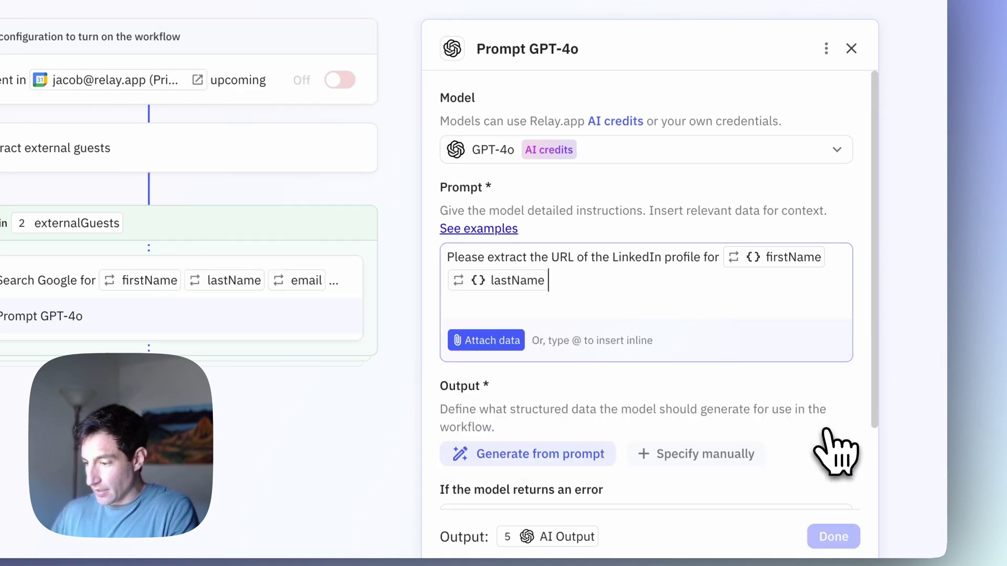
type("@")
mouse_move(738, 412)
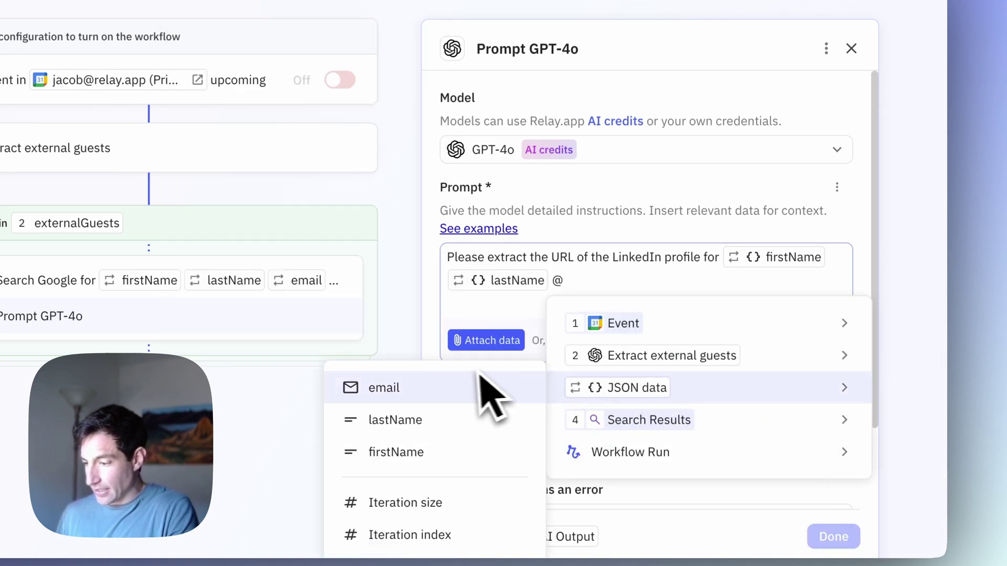
left_click(478, 394)
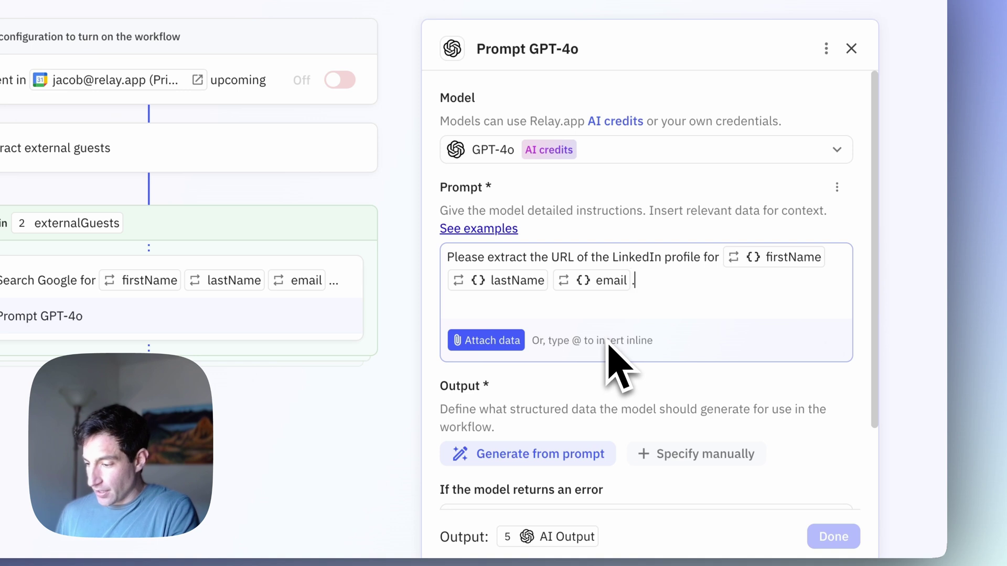
Step: Generate the output fields from the prompt and delete email, lastName and firstName, keeping only linkedInProfileUrl
left_click(577, 455)
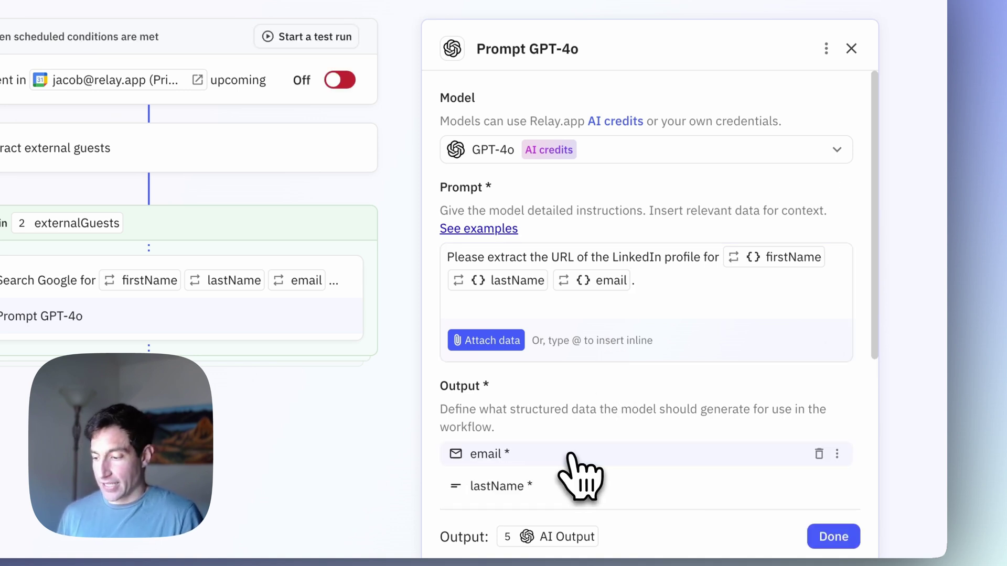
scroll(564, 462, "down", 2)
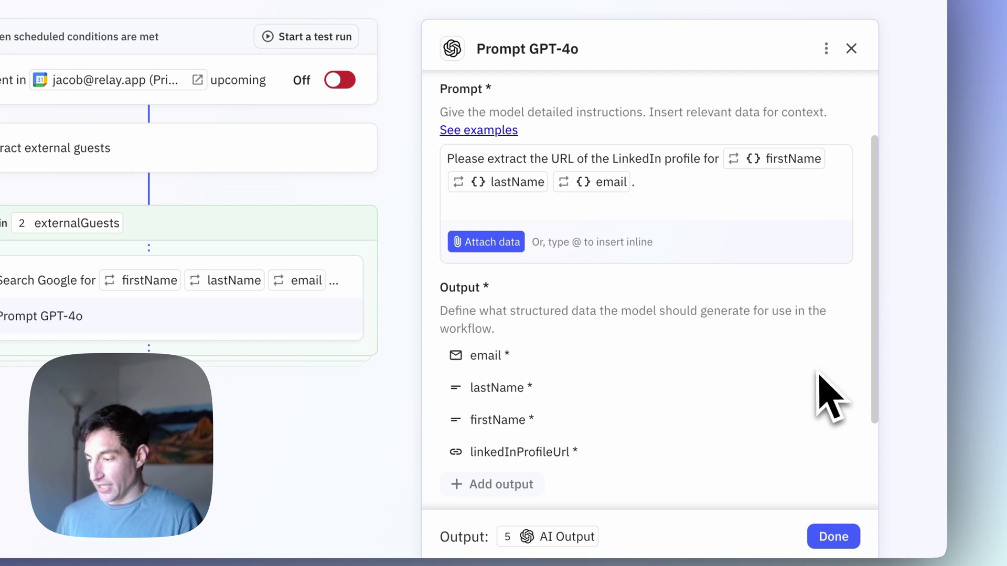
left_click(818, 356)
left_click(818, 356)
left_click(819, 355)
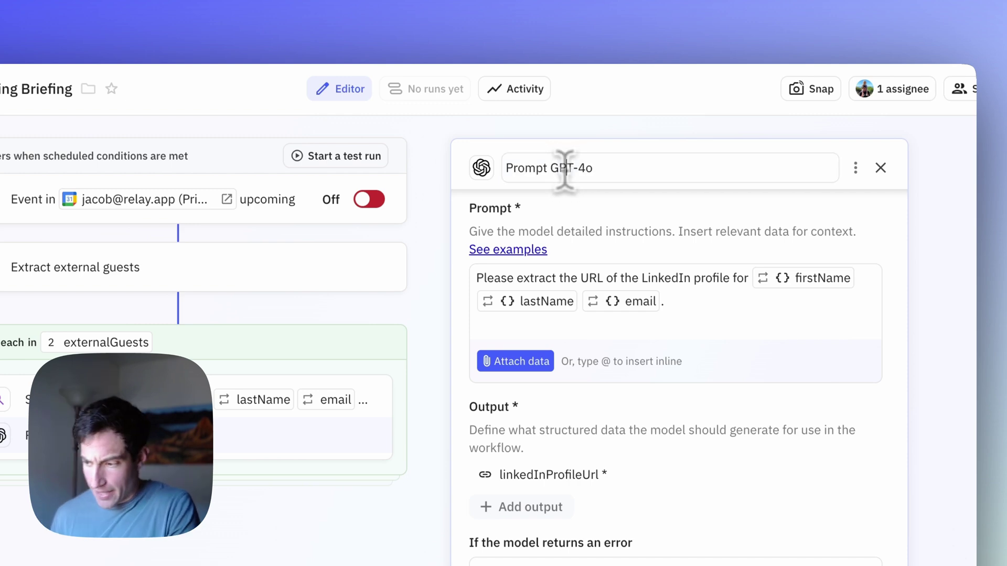
Step: Rename the GPT-4o prompt step as "Extract LinkedIn profile URL"
type("Extract")
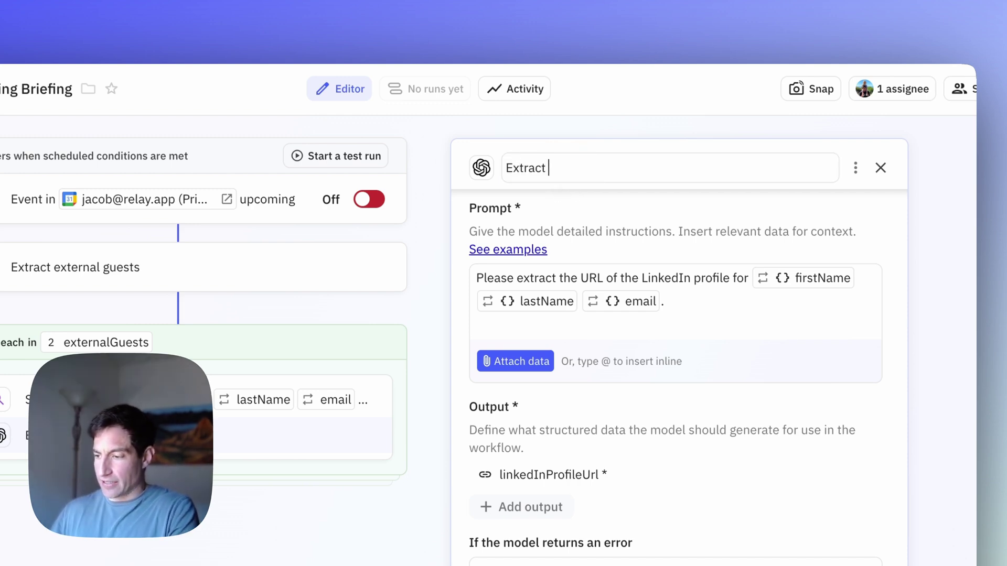
type(" Li")
type("nkedIn p")
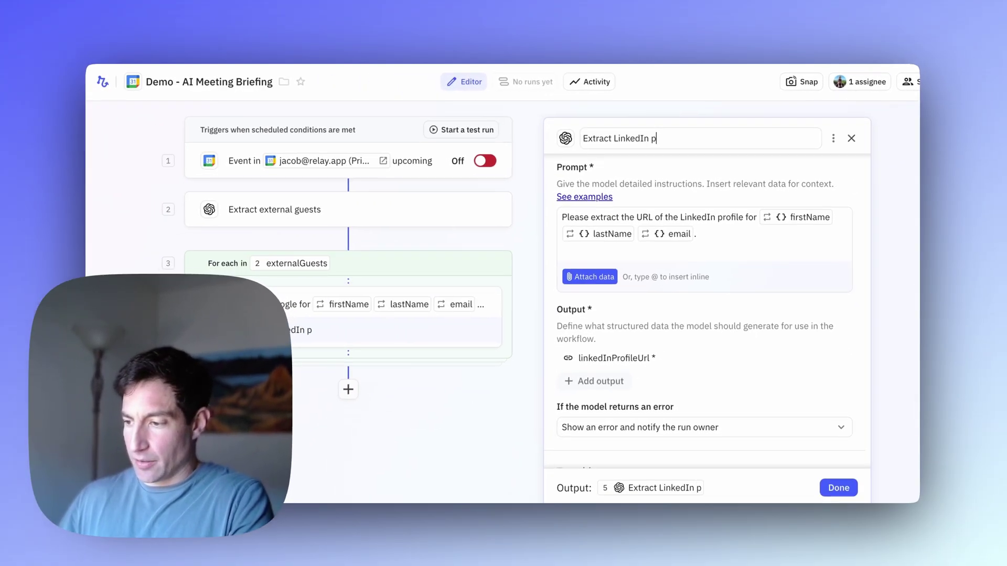
type("rofile URL")
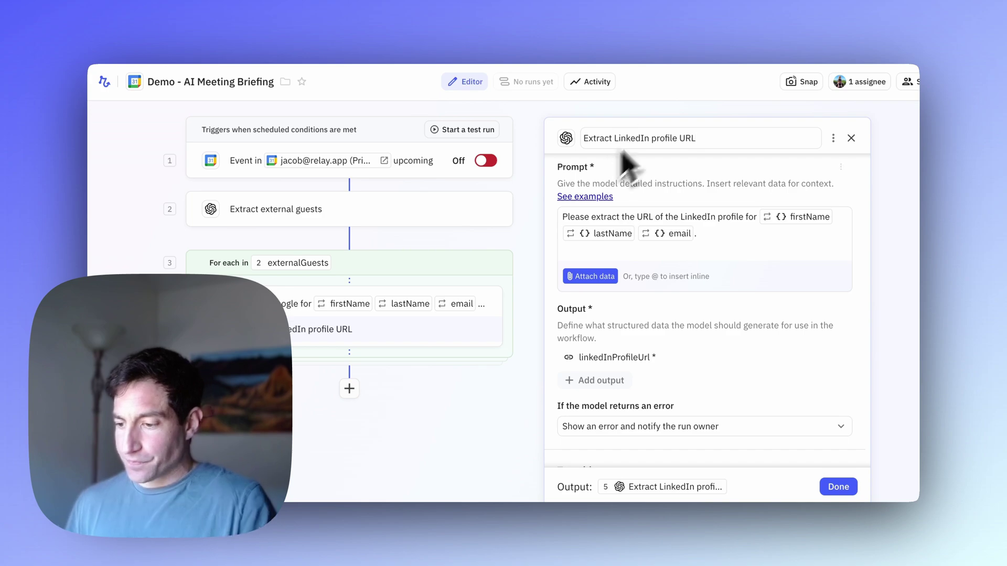
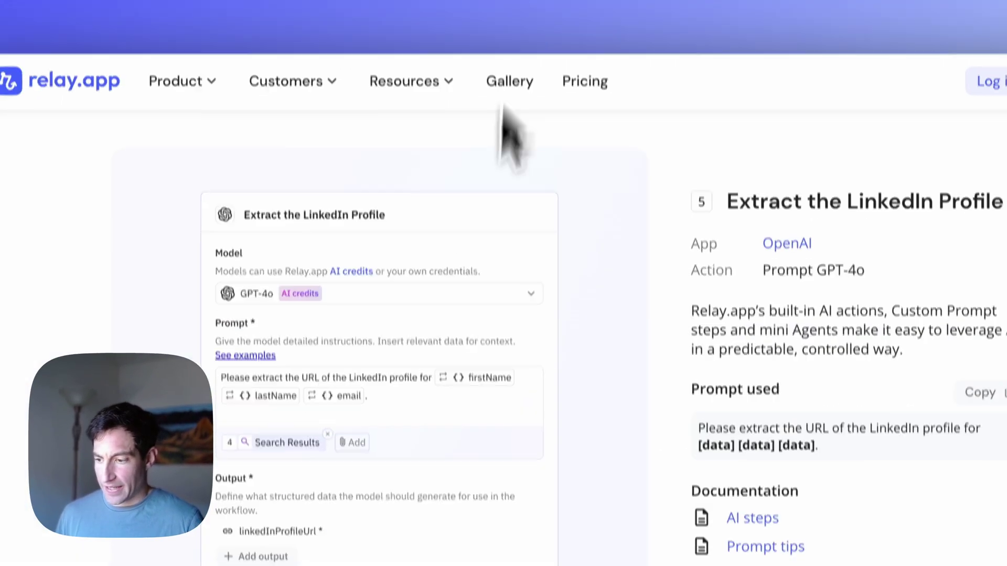
Step: Consult the template page's next section, then add a Get LinkedIn profile data from URL step at the end of the iterator
scroll(479, 362, "down", 10)
scroll(472, 337, "down", 1)
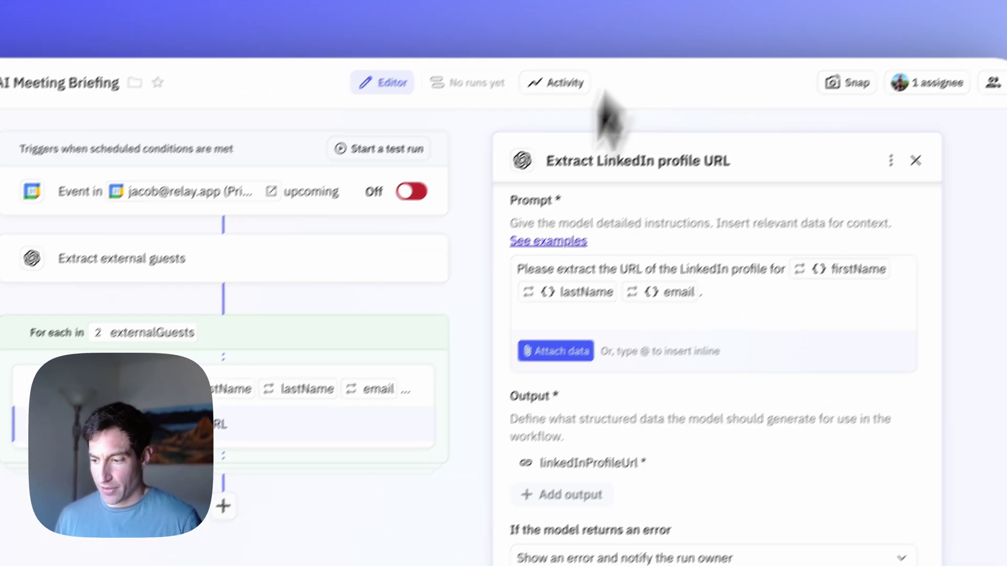
left_click(292, 390)
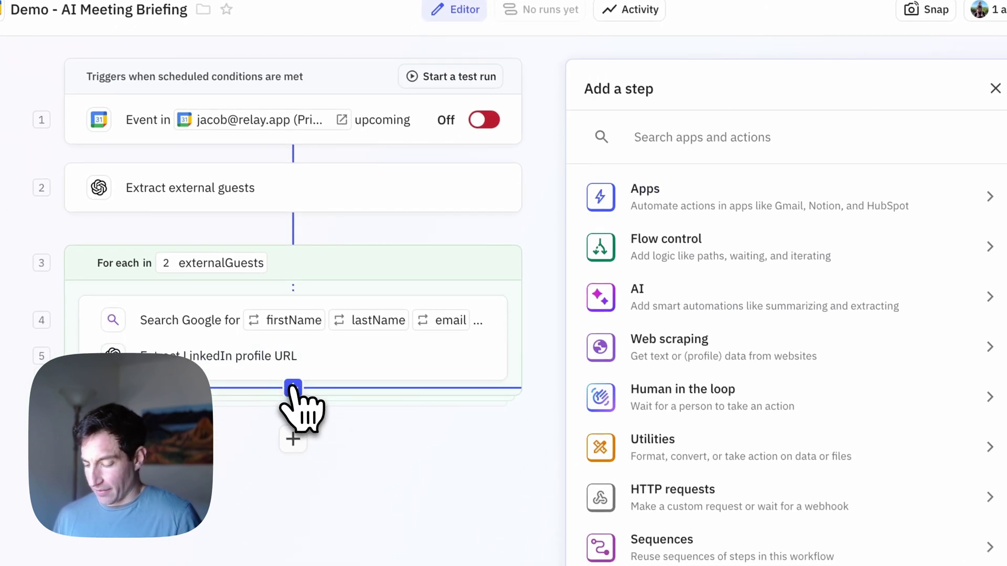
type("get linkedin")
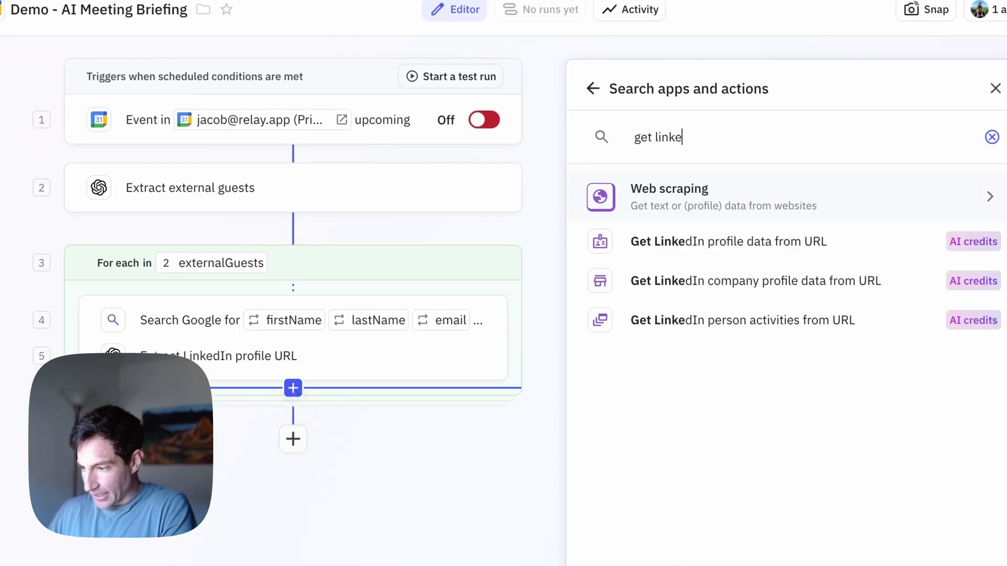
left_click(679, 244)
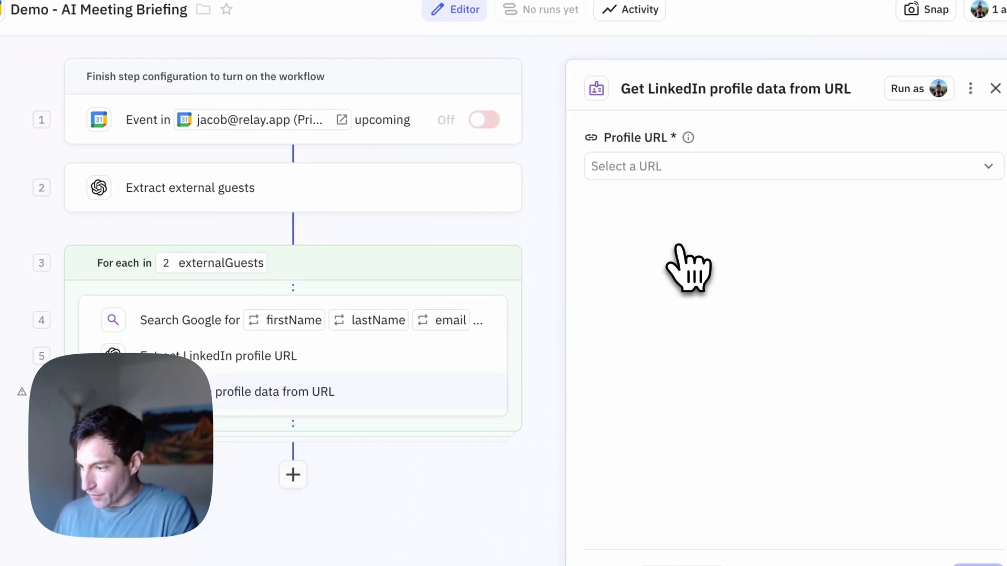
Step: Set the Profile URL to step 5's linkedInProfileUrl and choose Fail for when no profiles are found
left_click(700, 167)
mouse_move(679, 336)
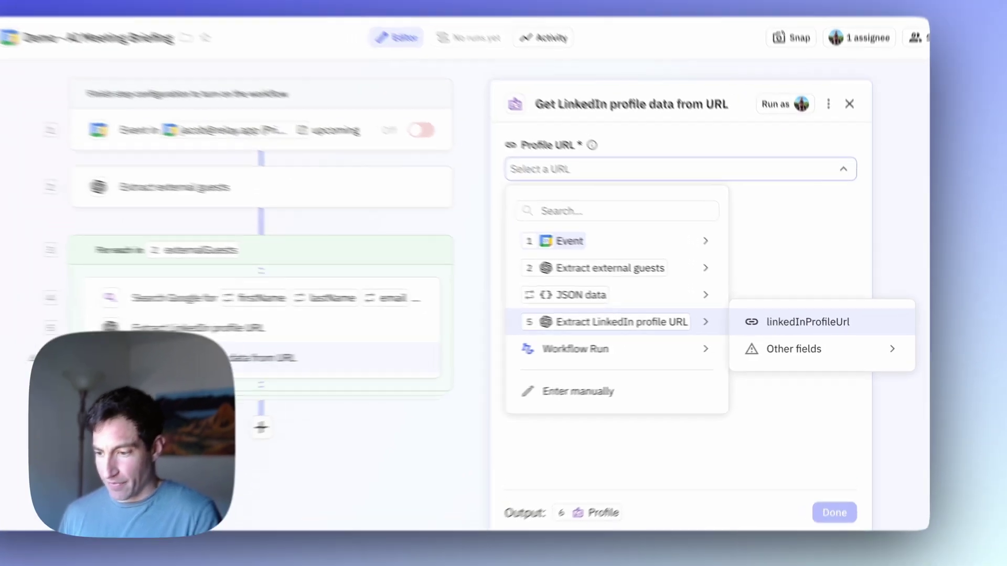
left_click(816, 324)
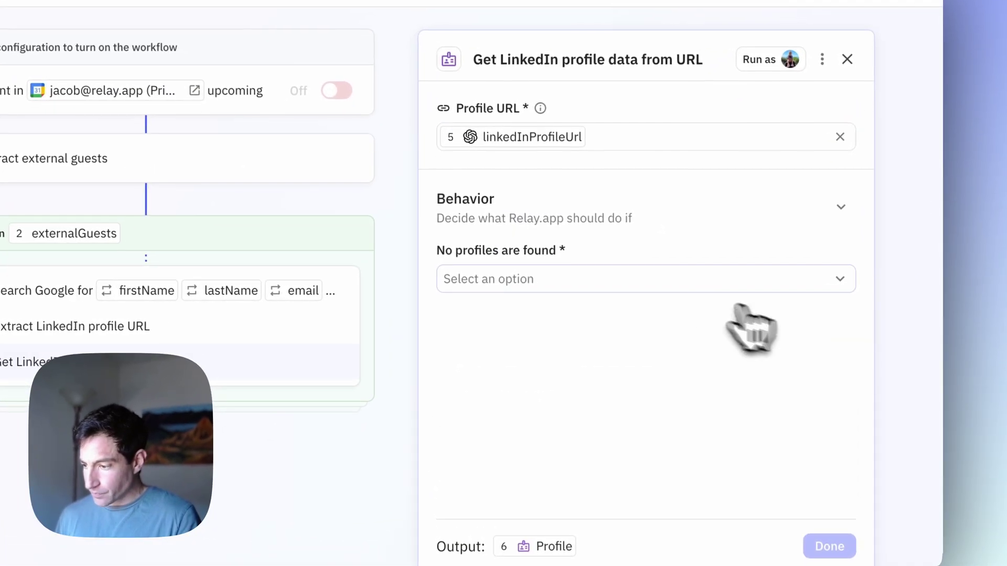
left_click(712, 299)
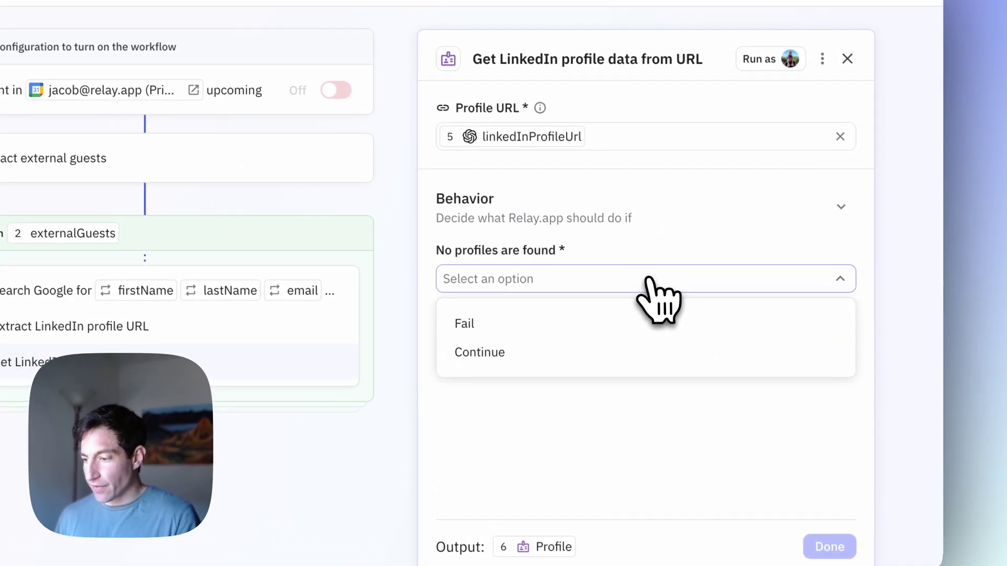
left_click(618, 328)
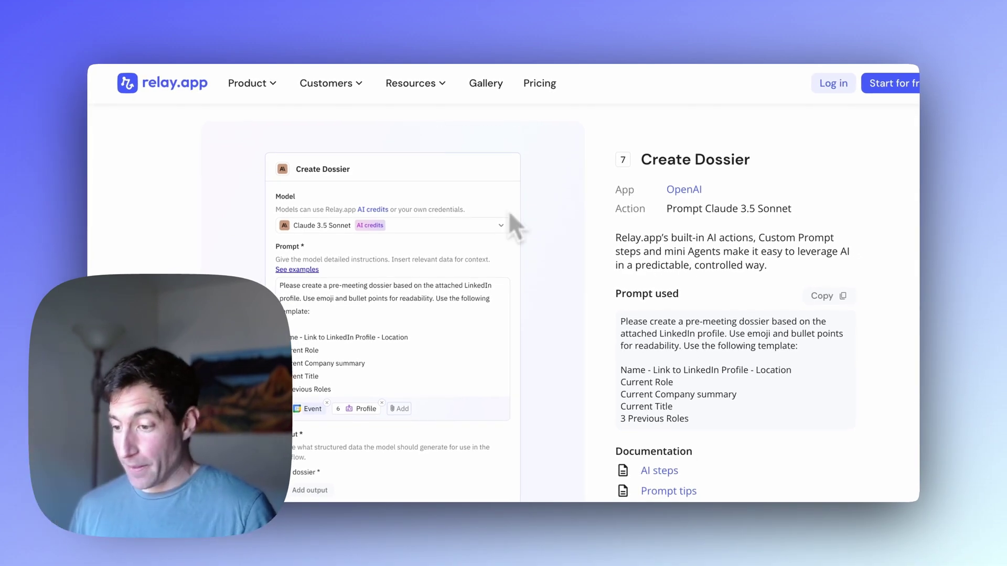
Step: Copy the template page's Create Dossier prompt and add a custom AI prompt step after the LinkedIn profile data step
scroll(464, 285, "down", 1)
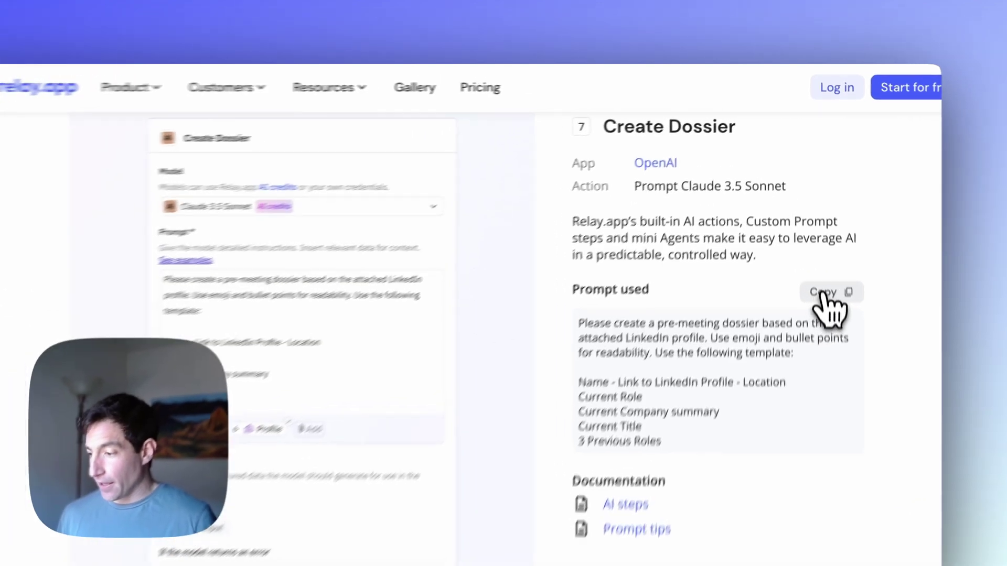
left_click(822, 252)
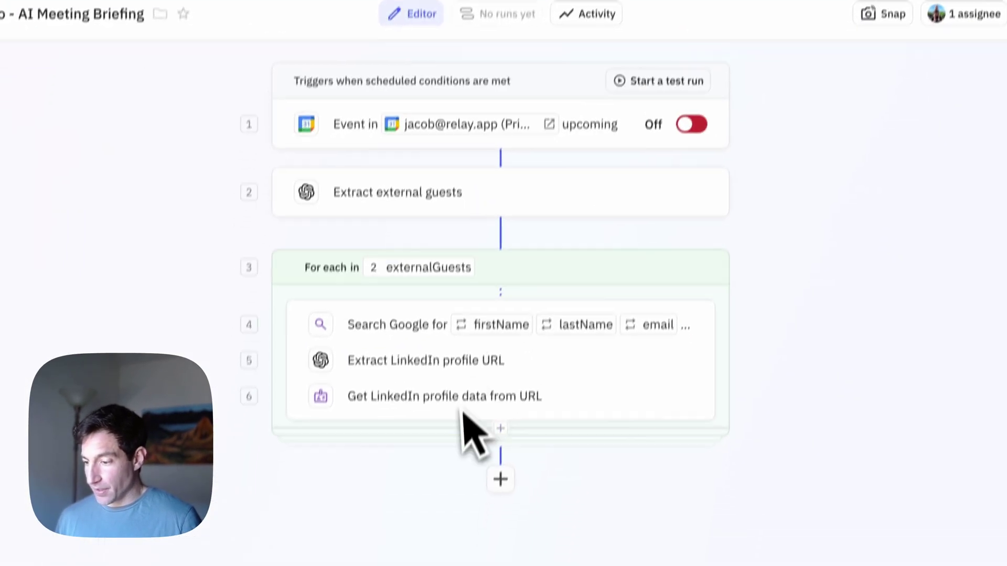
left_click(488, 504)
type("cusom")
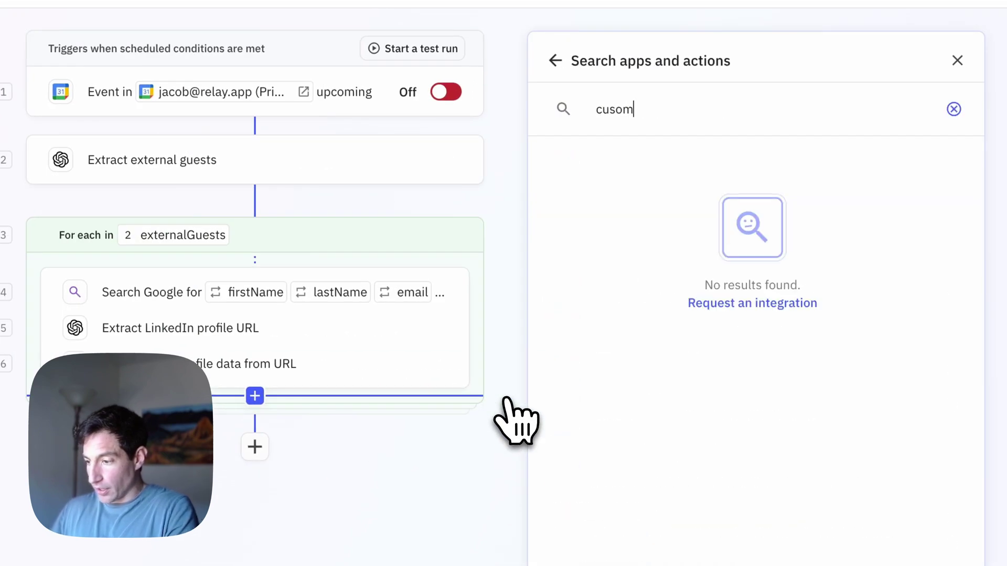
key("BackSpace")
key("BackSpace")
key("Return")
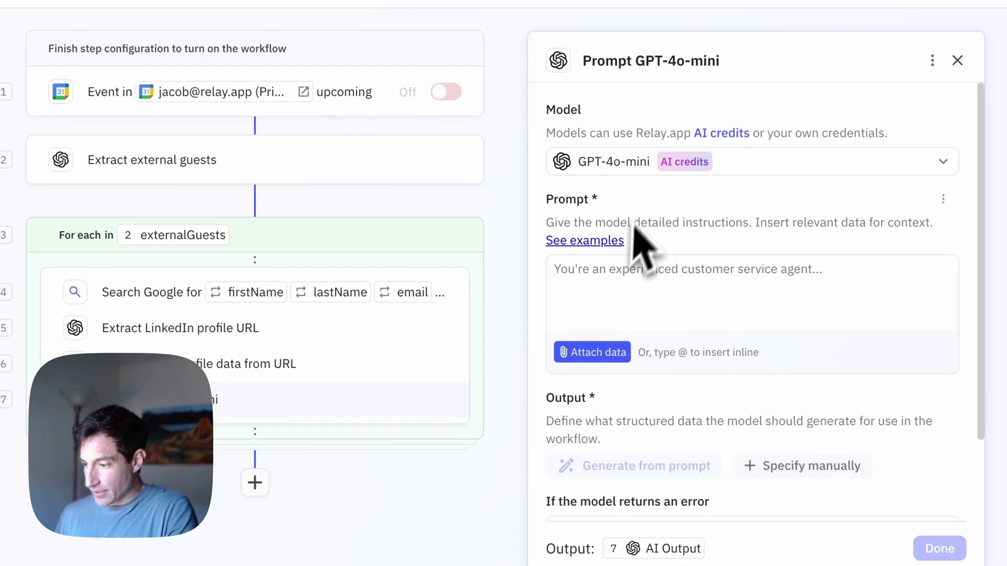
Step: Switch the new prompt step's model to Claude 3.5 Sonnet and paste in the copied dossier prompt
left_click(638, 165)
mouse_move(619, 272)
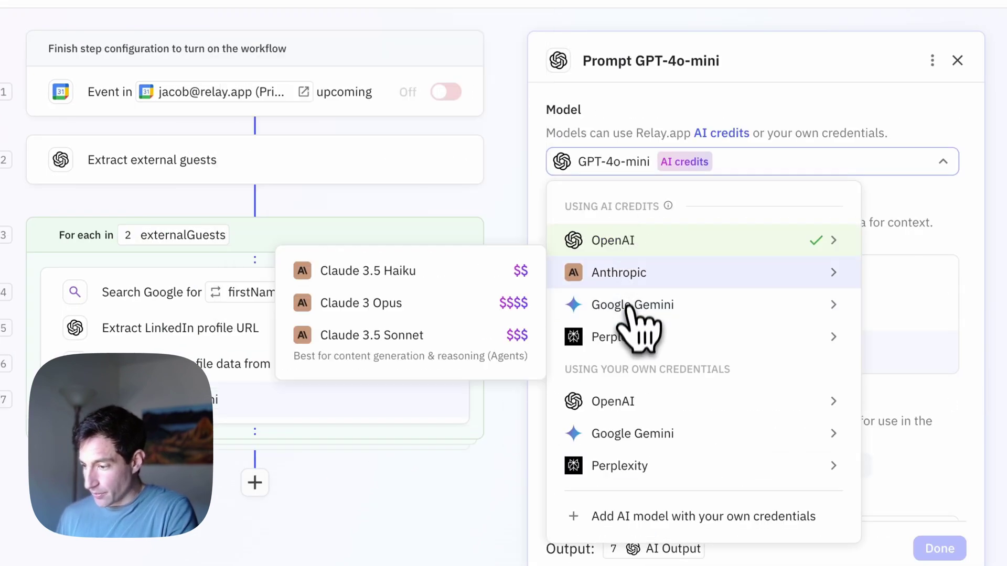
left_click(451, 332)
left_click(591, 307)
key("ctrl+v")
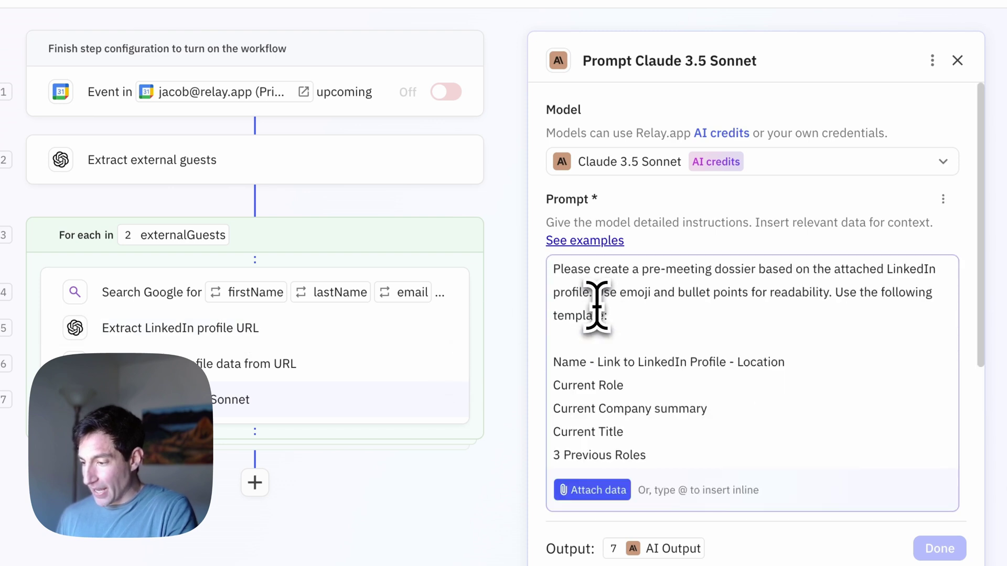
Step: Attach step 6's Profile data to the dossier prompt and edit the prompt step's title
scroll(596, 305, "down", 2)
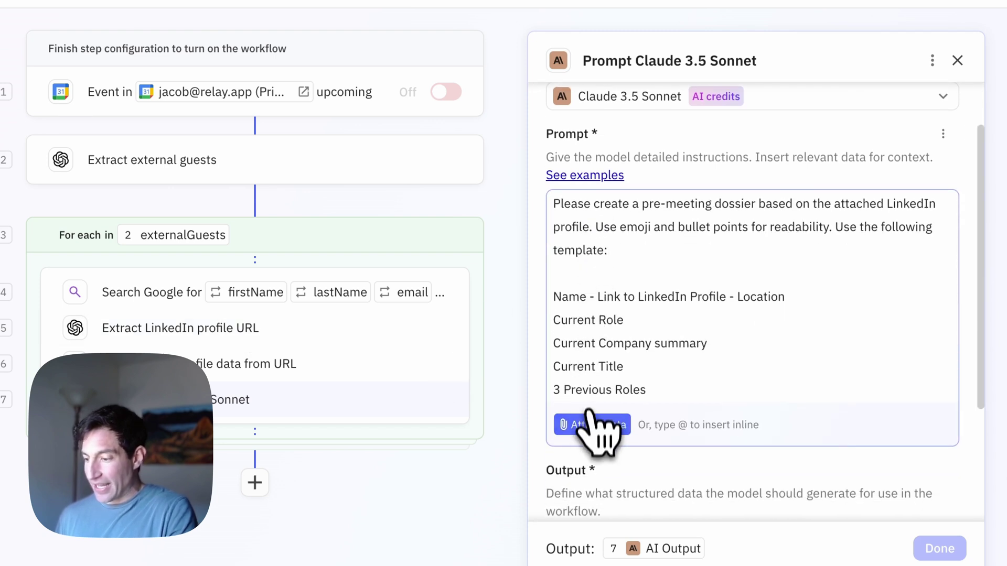
left_click(592, 426)
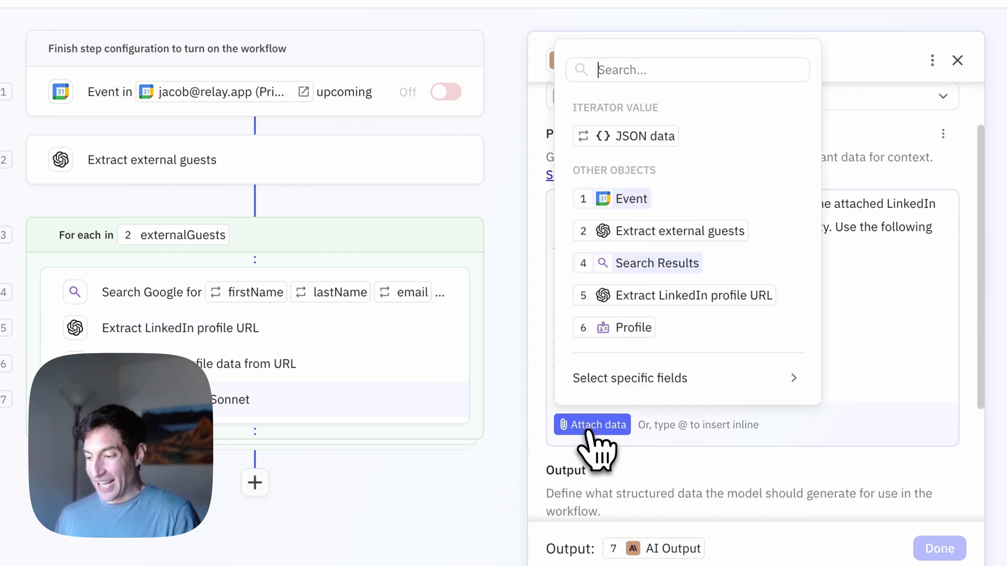
left_click(635, 329)
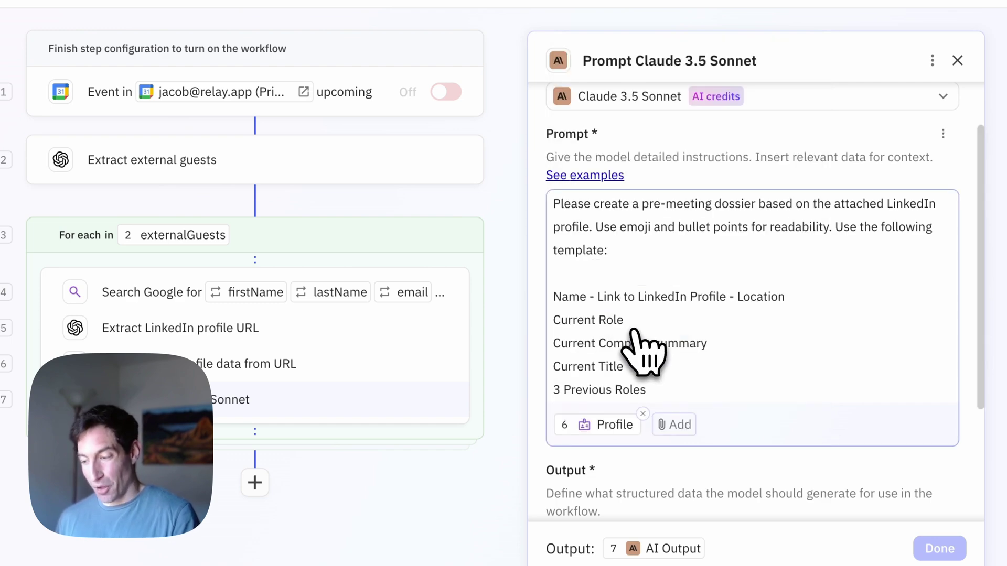
mouse_move(603, 437)
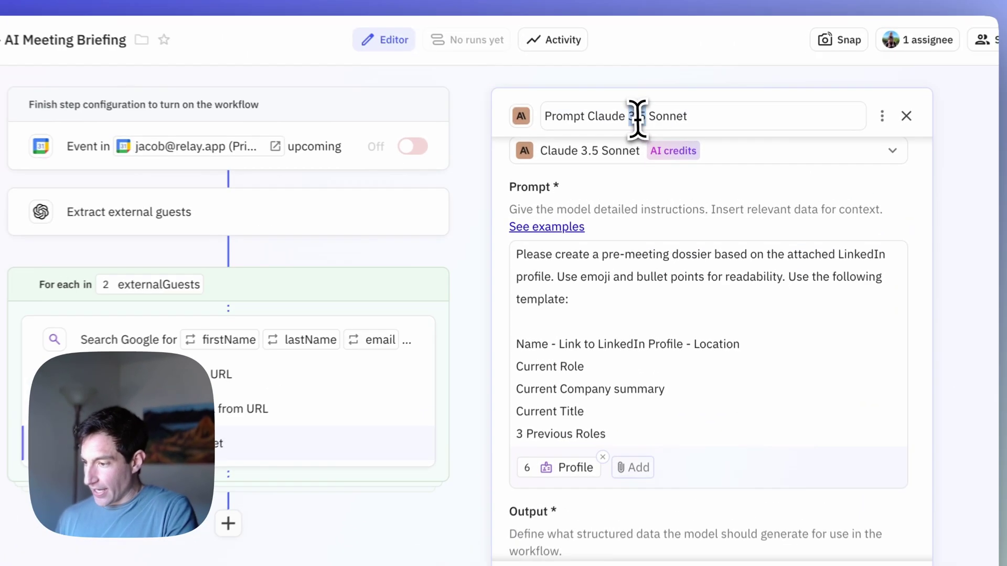
left_click(663, 138)
type("W")
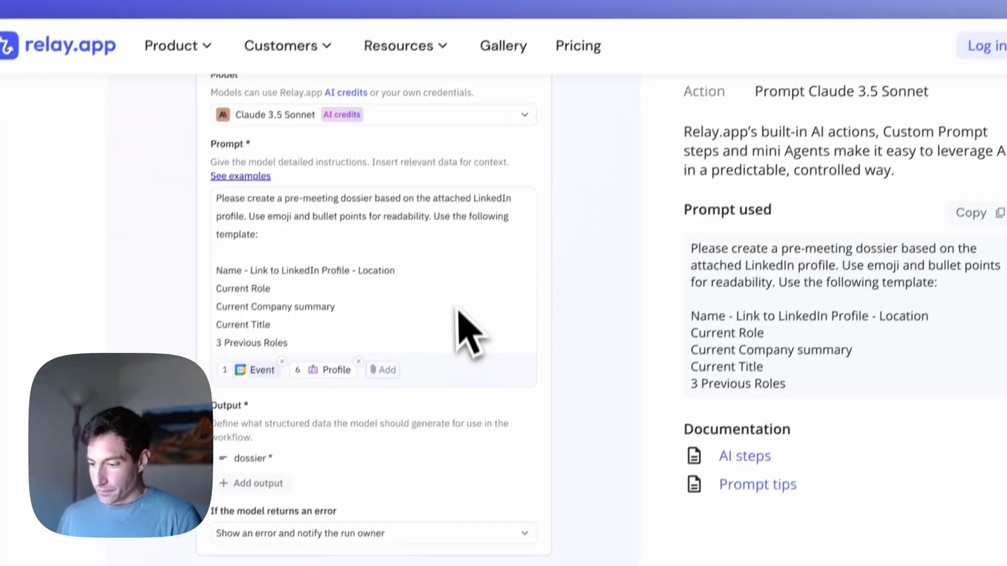
Step: Copy the template page's Create Meeting Notification prompt and add a custom AI prompt step after the externalGuests loop
scroll(461, 333, "down", 10)
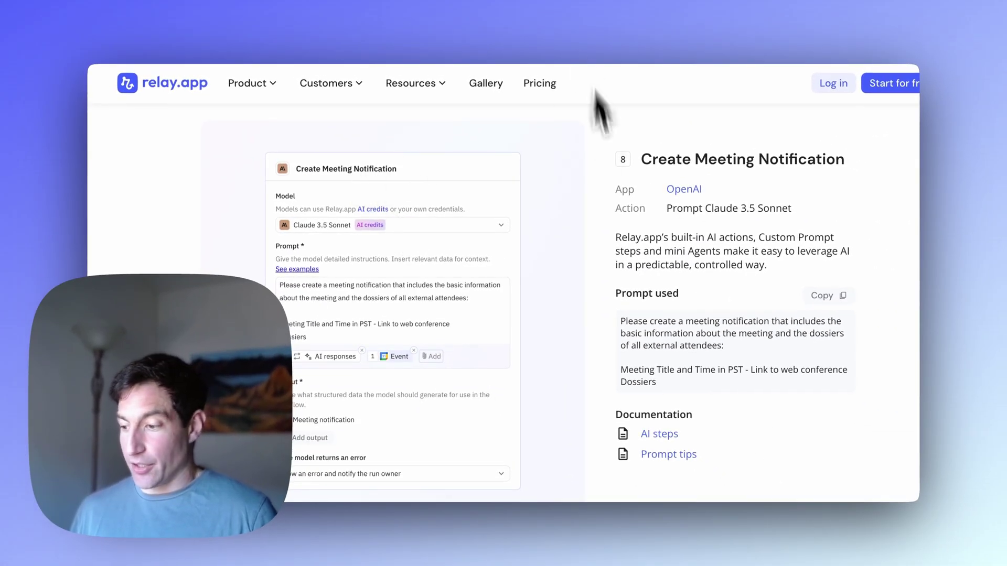
left_click(800, 293)
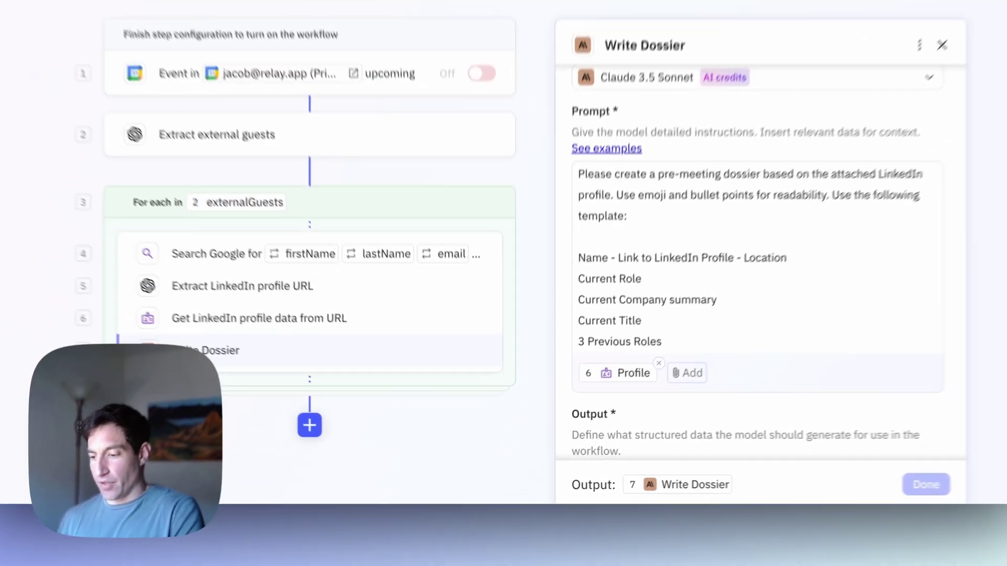
left_click(349, 440)
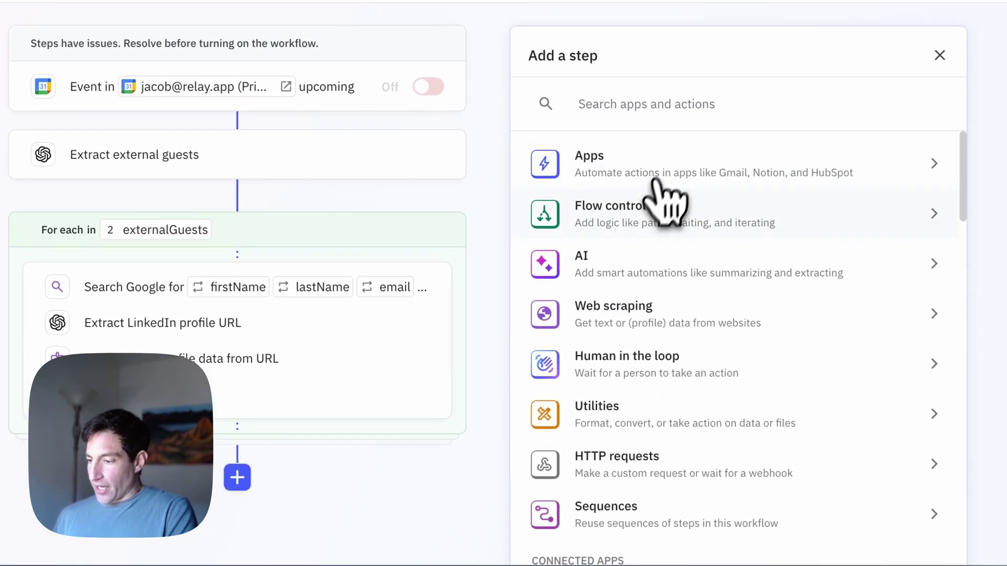
left_click(627, 259)
left_click(616, 212)
Step: Switch the new prompt step's model to Anthropic's Claude 3.5 Sonnet and paste in the copied meeting notification prompt
left_click(614, 157)
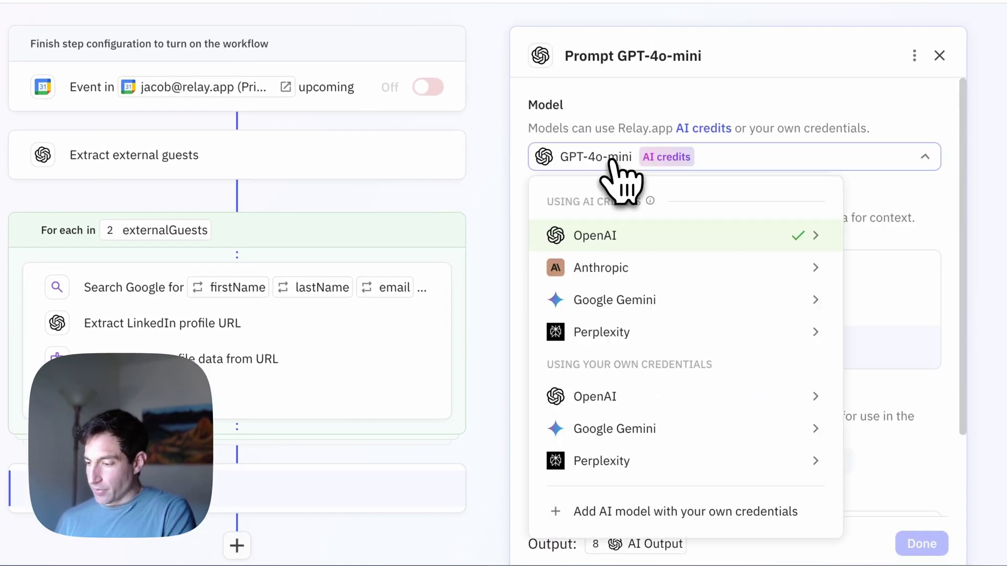
mouse_move(608, 269)
left_click(457, 331)
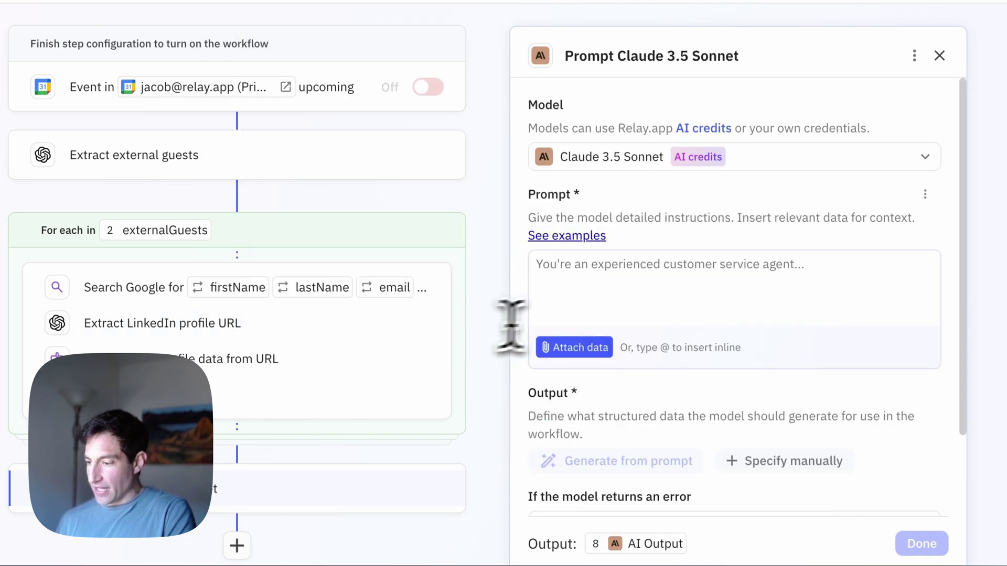
left_click(573, 315)
key("ctrl+v")
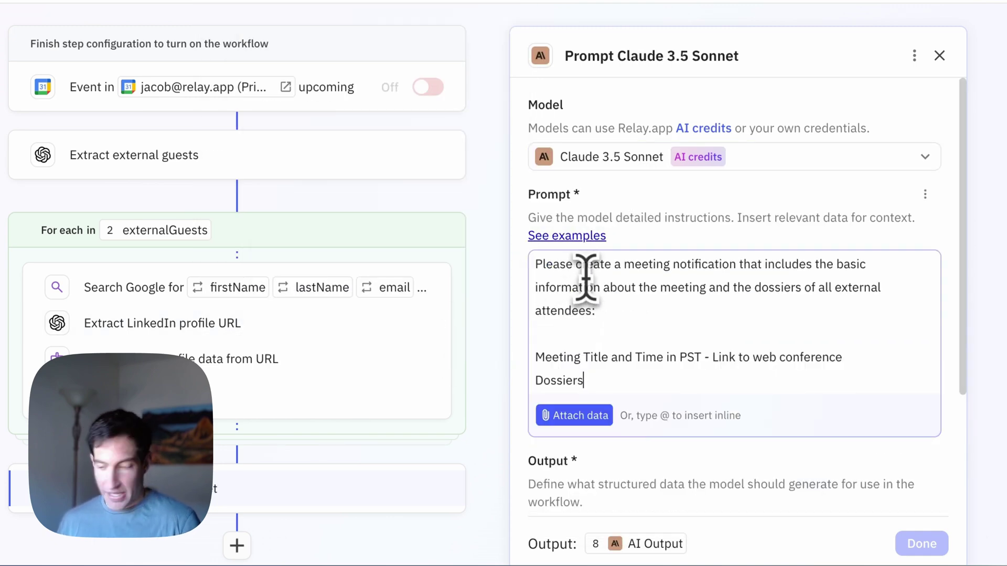
Step: Attach the loop's AI responses and step 1's Event to the prompt and title the step Create meeting briefing notification
scroll(592, 292, "down", 1)
left_click(582, 367)
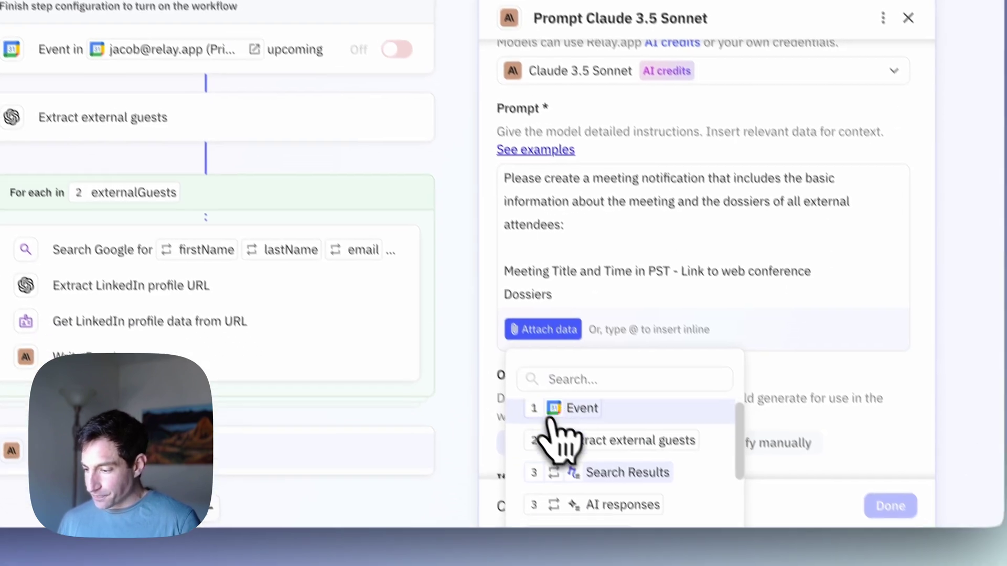
scroll(553, 435, "down", 3)
left_click(545, 479)
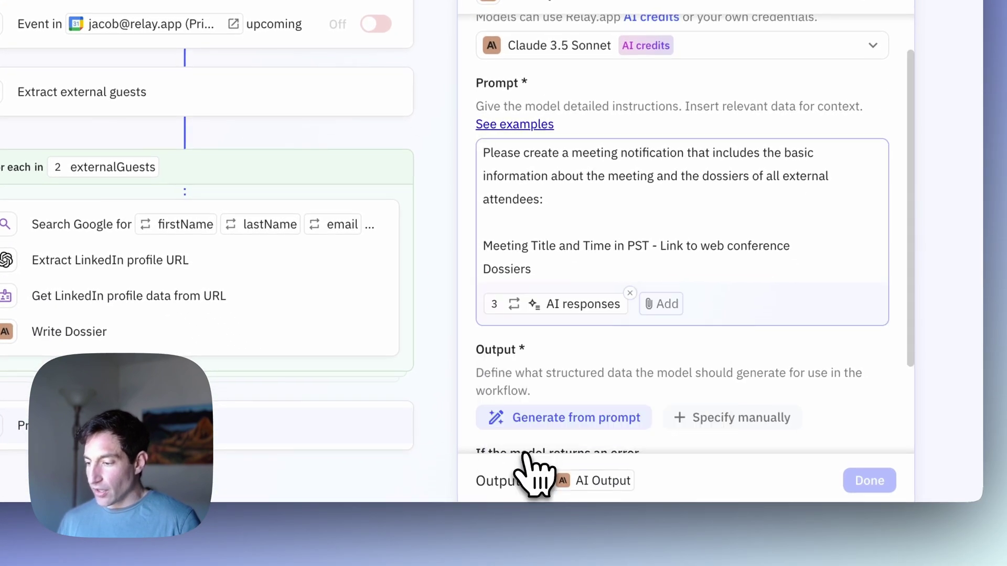
left_click(674, 306)
left_click(694, 388)
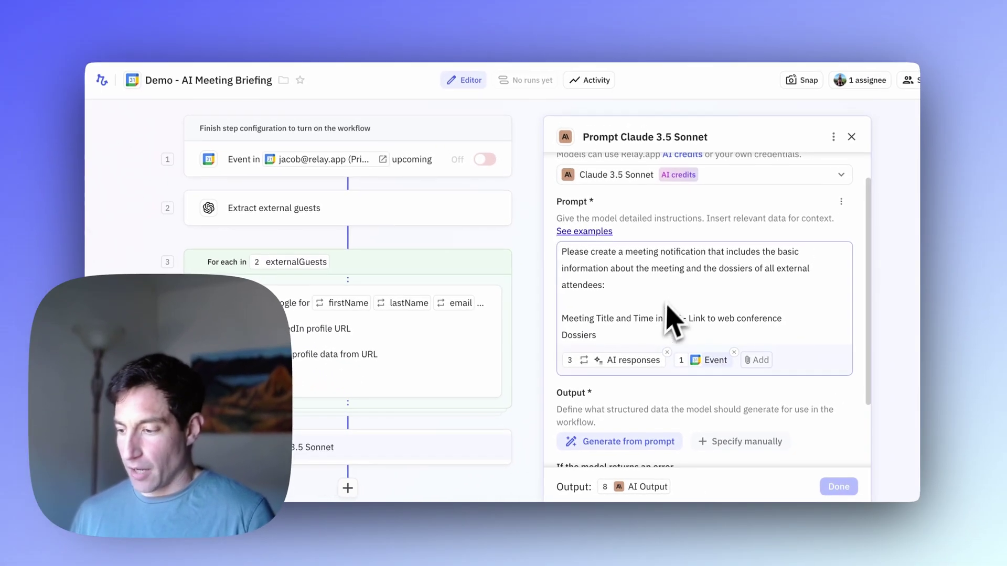
scroll(673, 315, "down", 2)
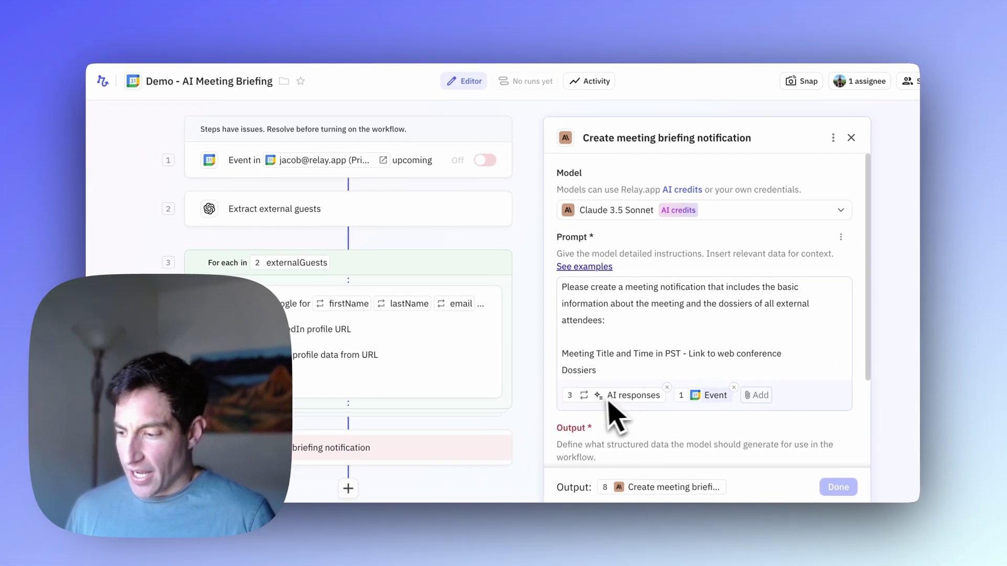
mouse_move(604, 402)
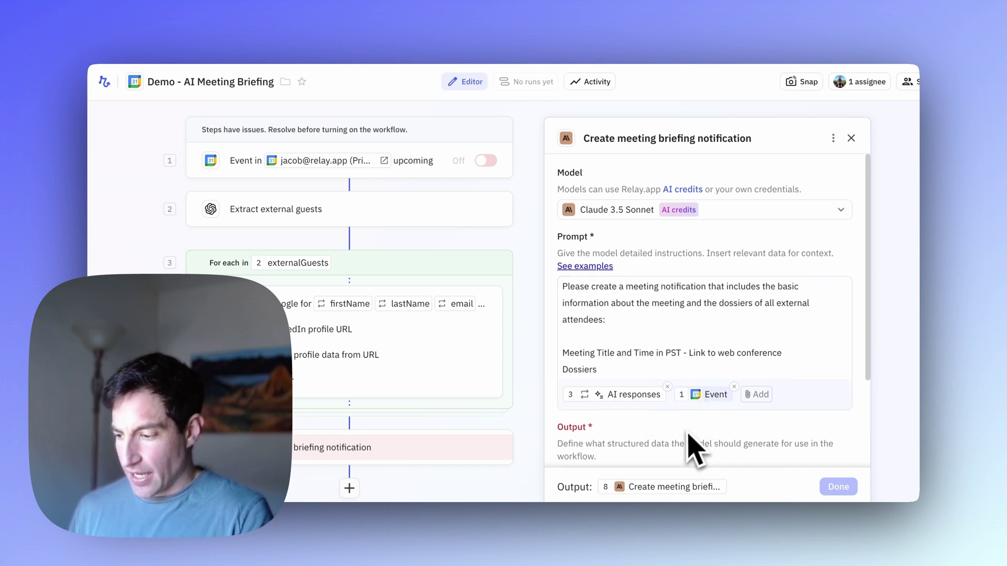
Step: Manually specify a Text output named briefing notification for the Create meeting briefing notification step
scroll(687, 419, "down", 3)
left_click(731, 387)
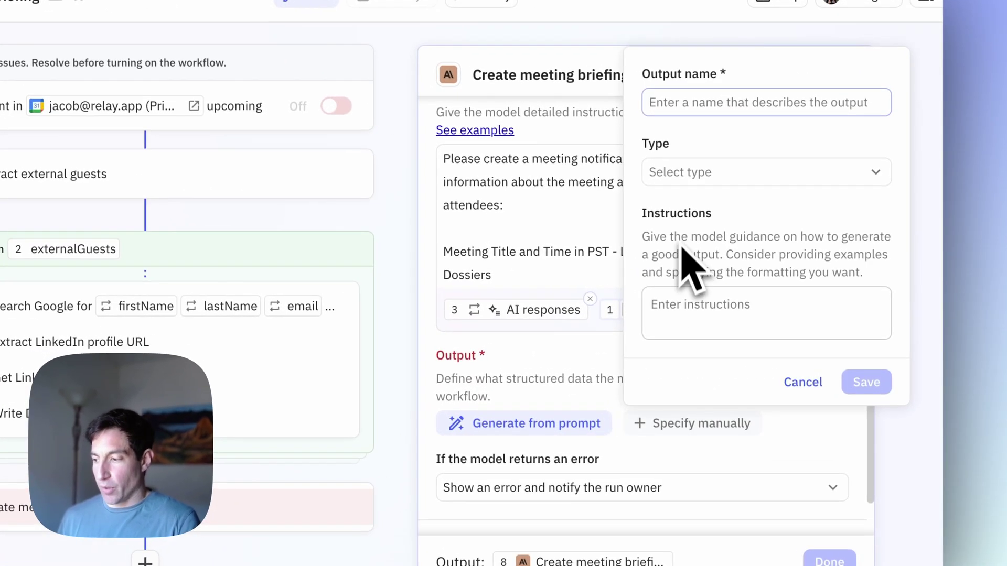
left_click(677, 175)
left_click(684, 276)
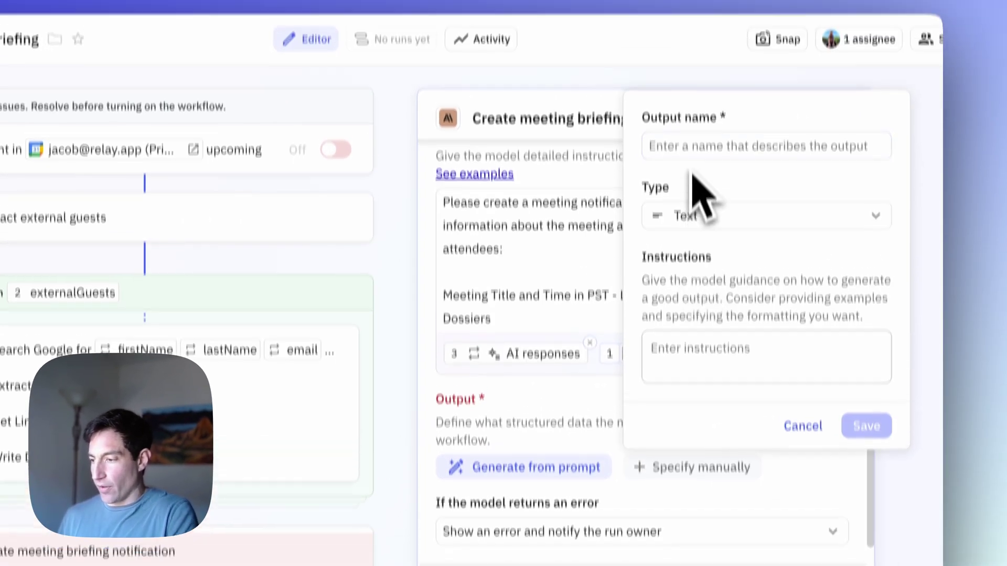
left_click(685, 104)
type("briefing not")
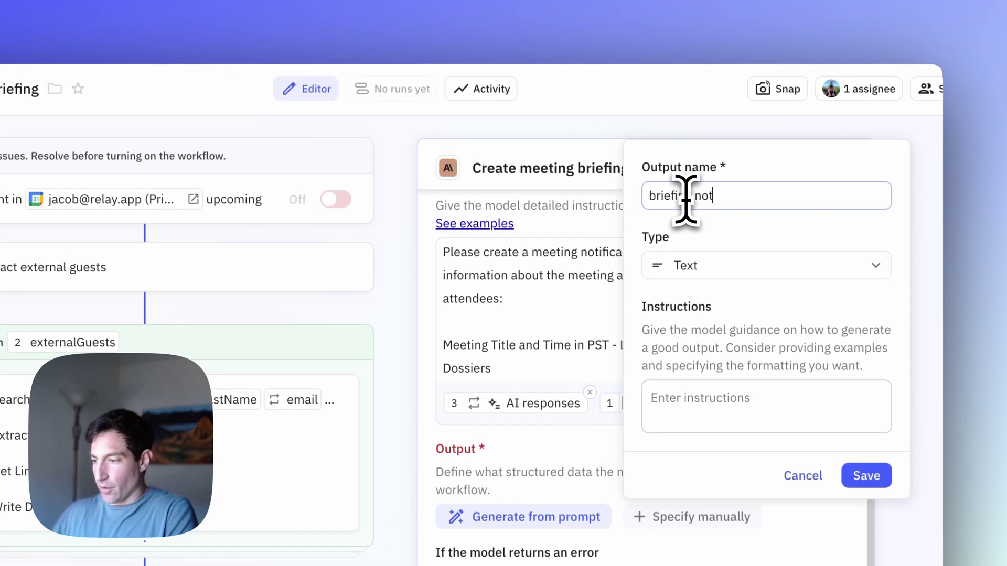
type("ification")
key("Return")
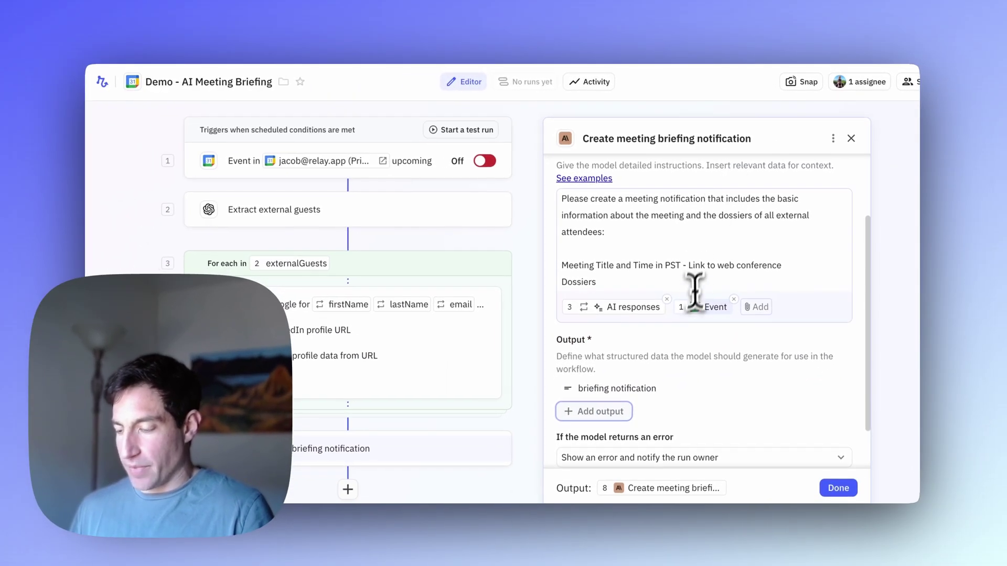
scroll(691, 307, "down", 1)
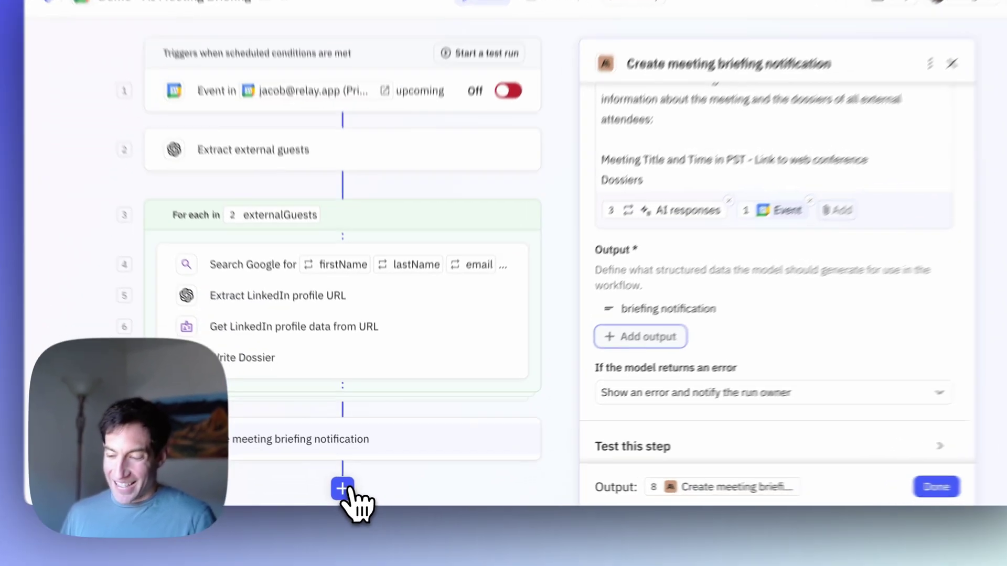
Step: Add a Slack Send message step at the end of the workflow, after the briefing notification step
left_click(350, 488)
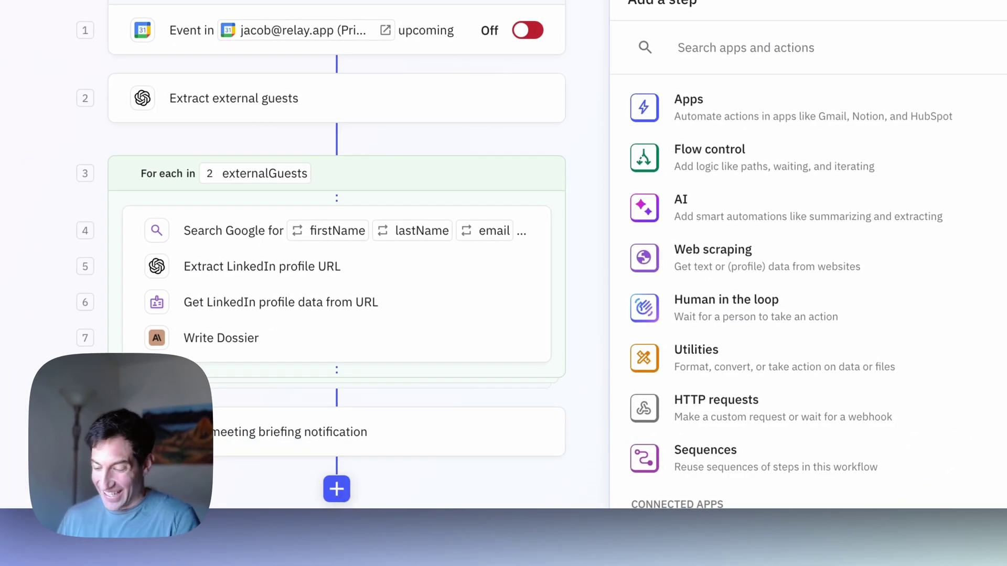
left_click(689, 104)
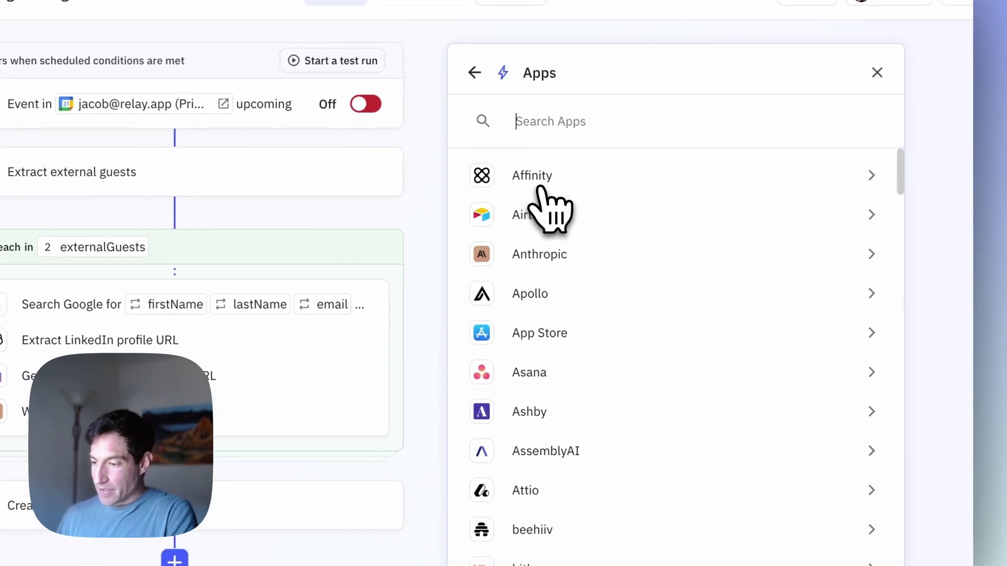
type("slack")
left_click(539, 225)
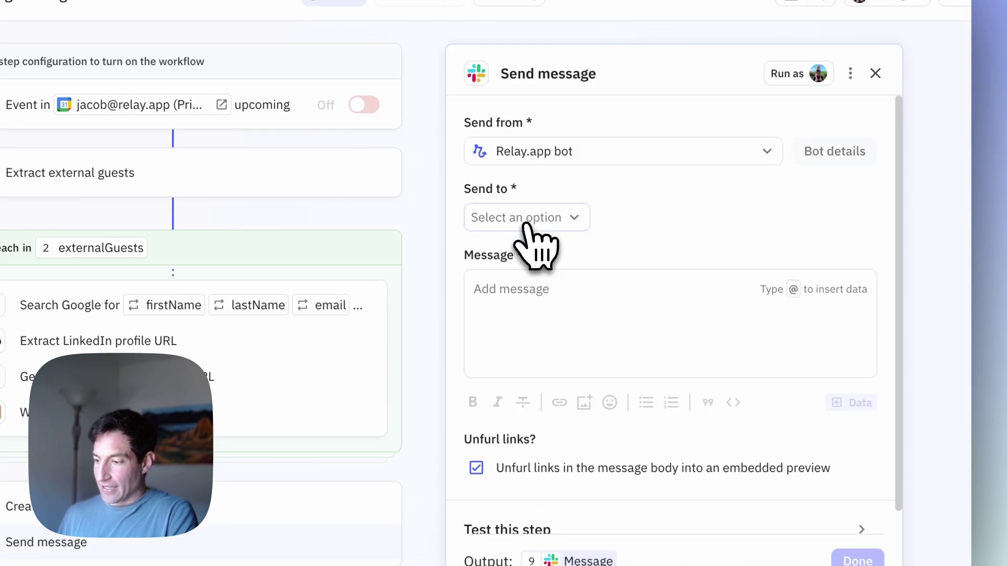
Step: Send the Slack message to a channel and choose meeting-prep as the destination channel
left_click(511, 218)
left_click(514, 261)
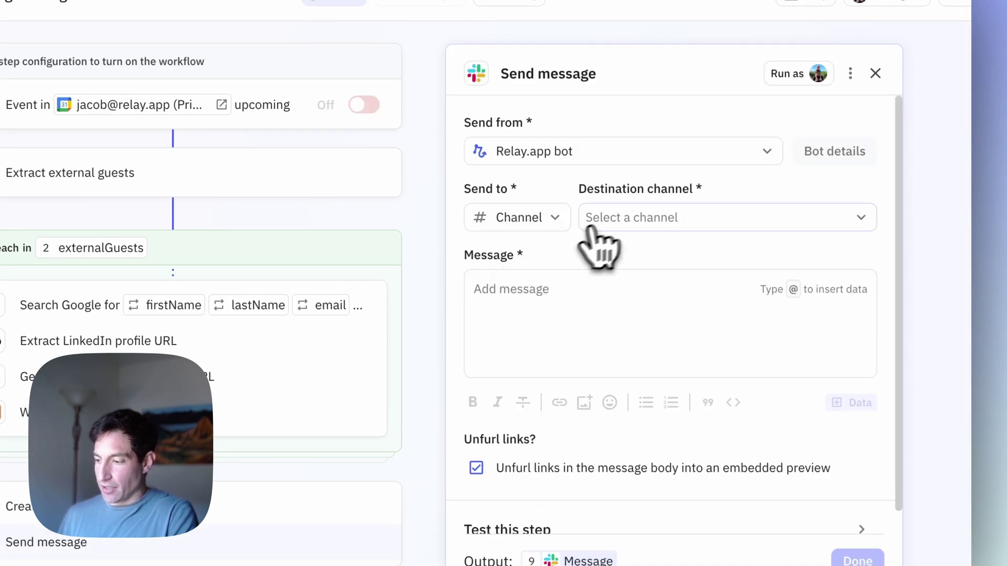
left_click(613, 220)
type("meeting")
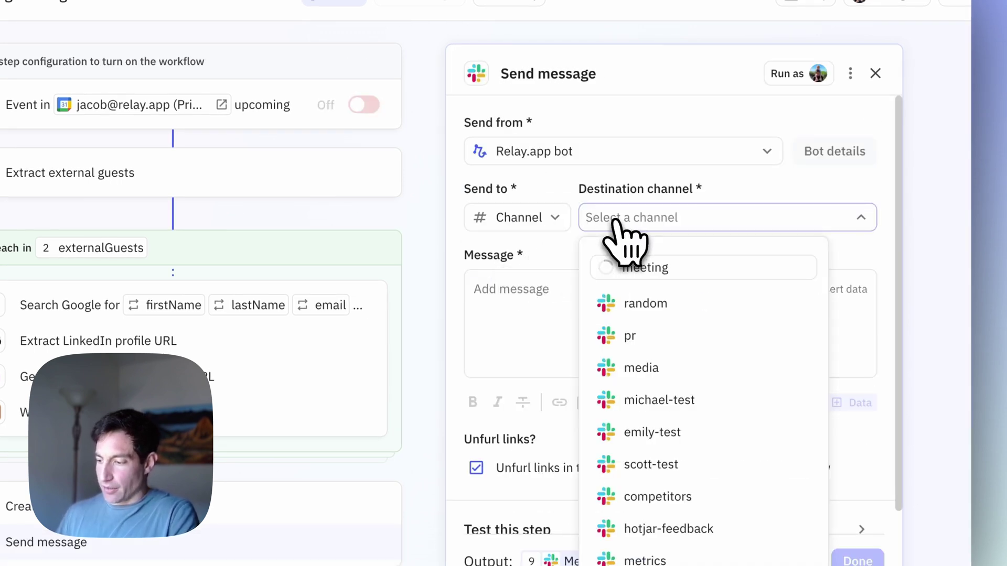
left_click(650, 300)
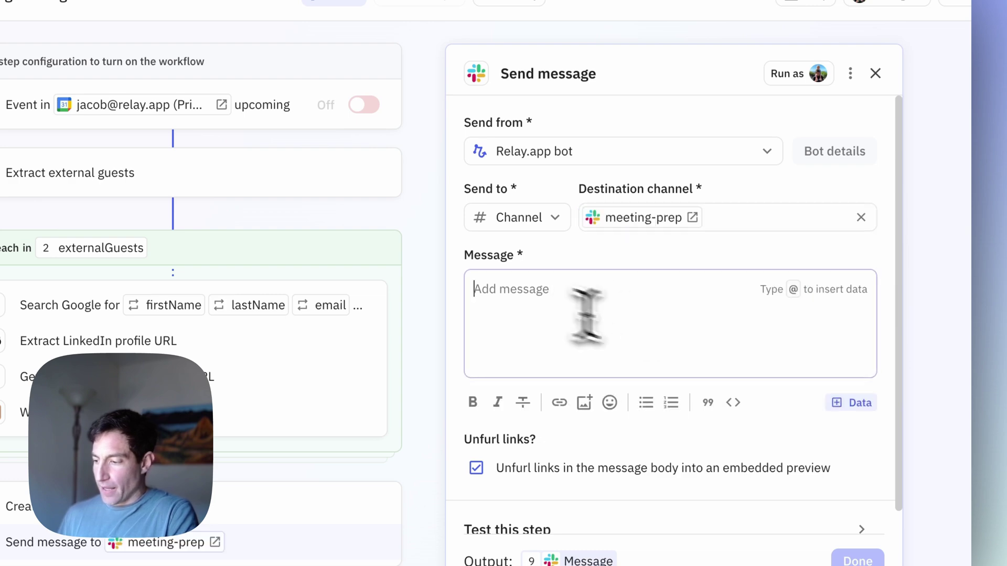
Step: Insert the output of step 8, Create meeting briefing notification, as the Slack message content
left_click(847, 402)
scroll(773, 485, "down", 5)
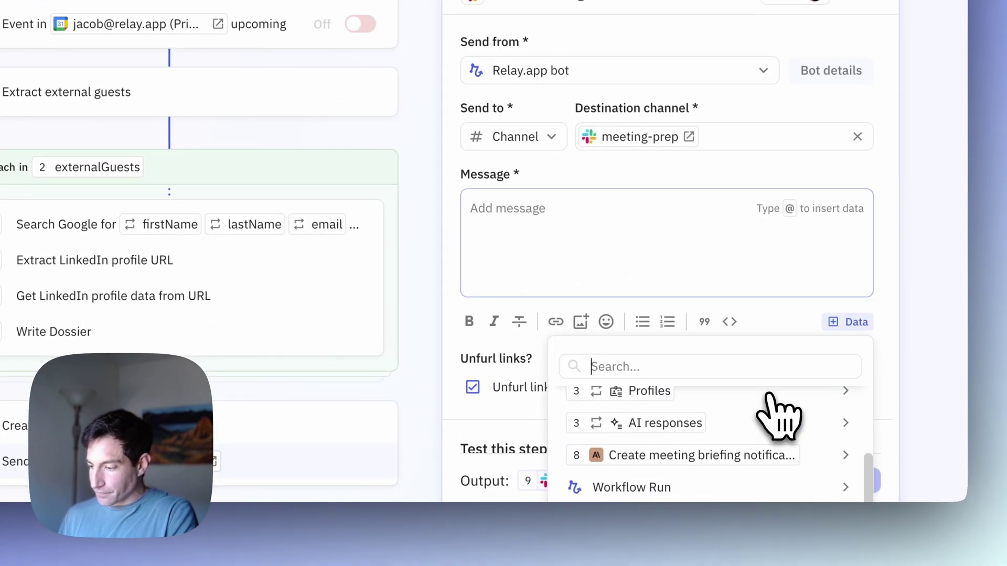
mouse_move(757, 455)
left_click(461, 389)
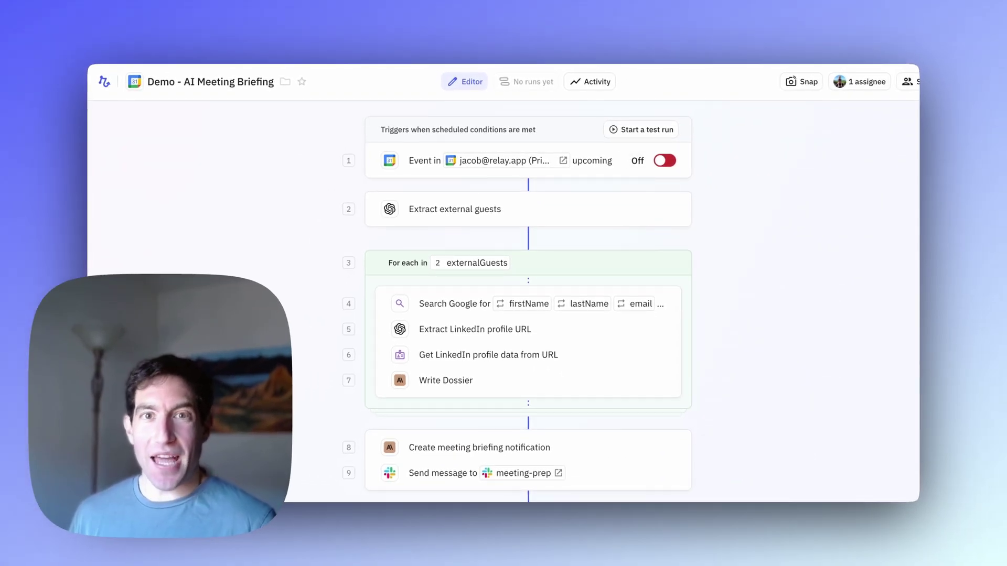
Step: Create and start a test run with the Catch up! event, and follow its progress through the workflow steps
left_click(641, 130)
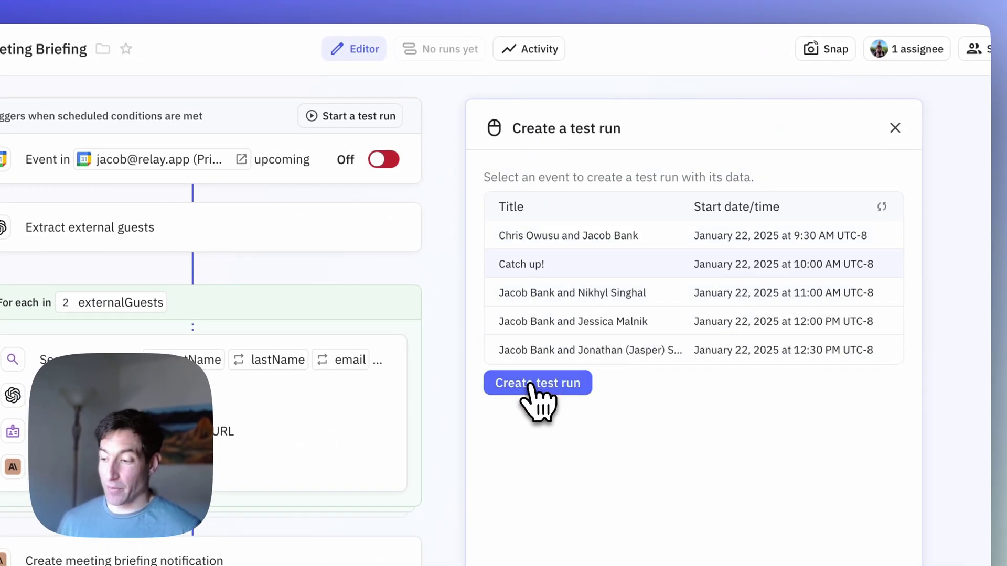
left_click(531, 385)
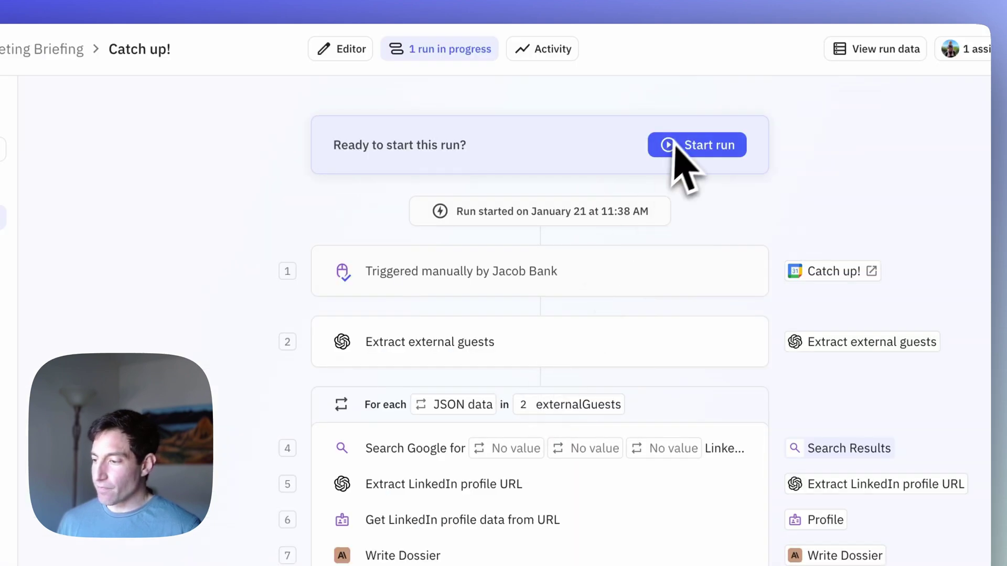
left_click(675, 147)
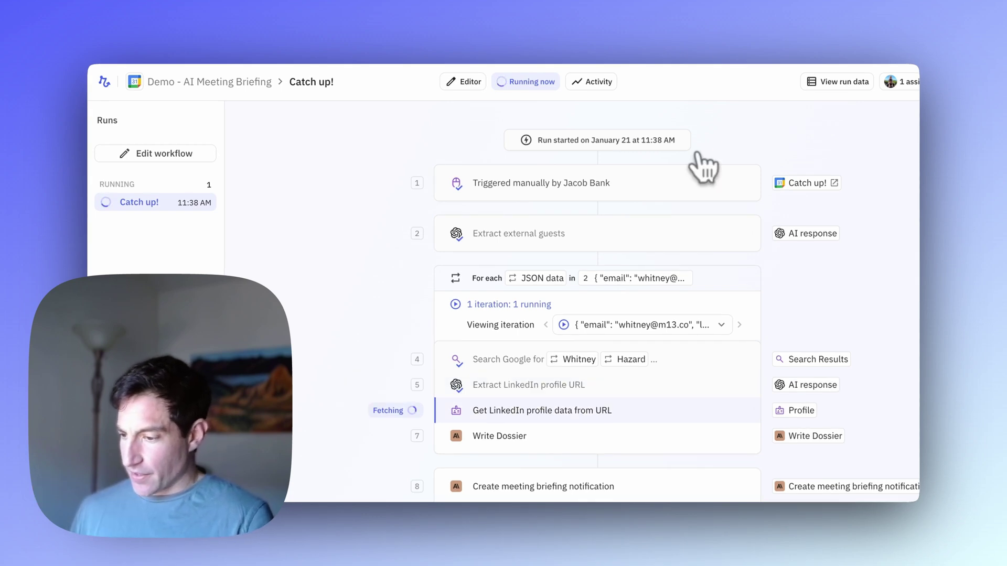
scroll(732, 249, "down", 2)
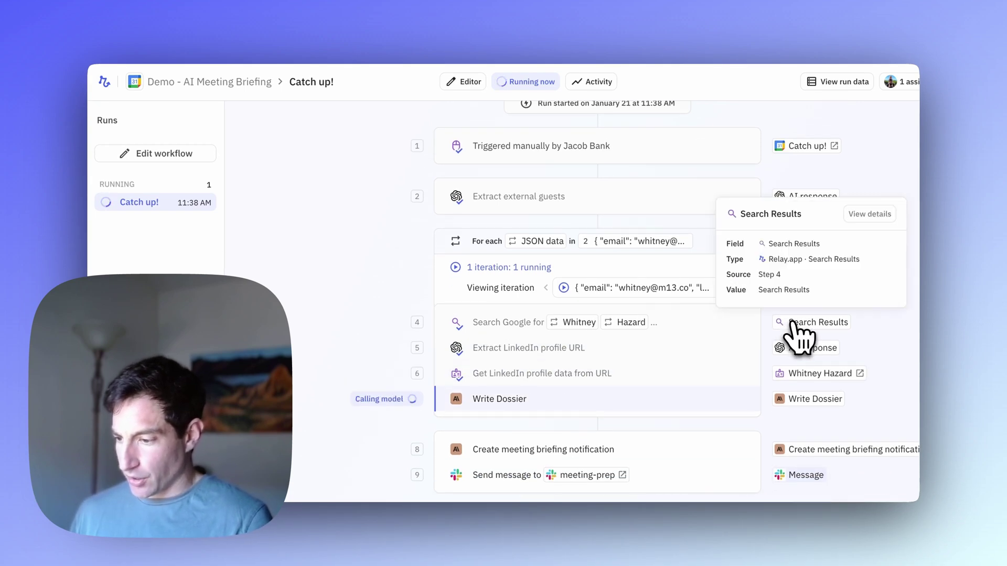
mouse_move(792, 357)
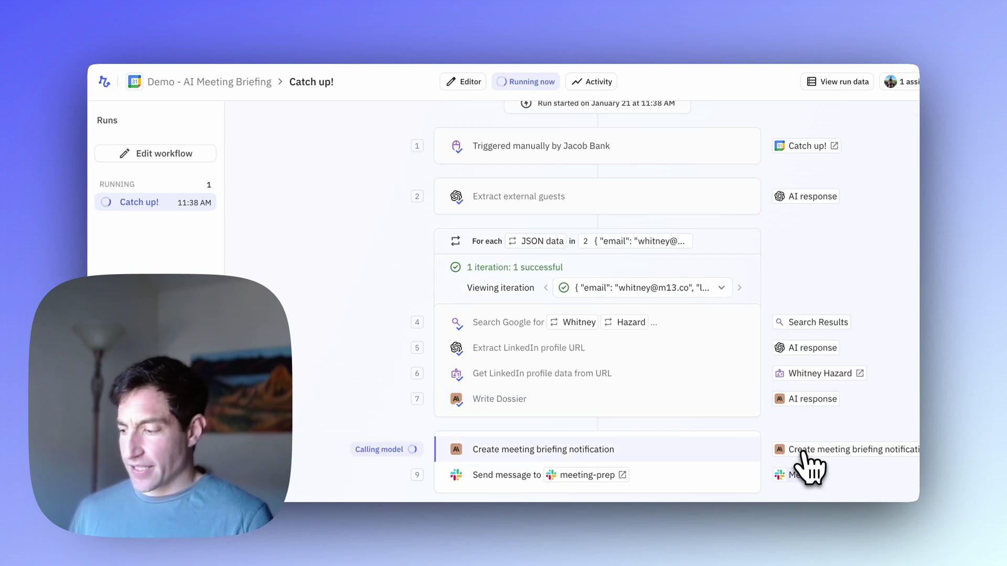
mouse_move(802, 455)
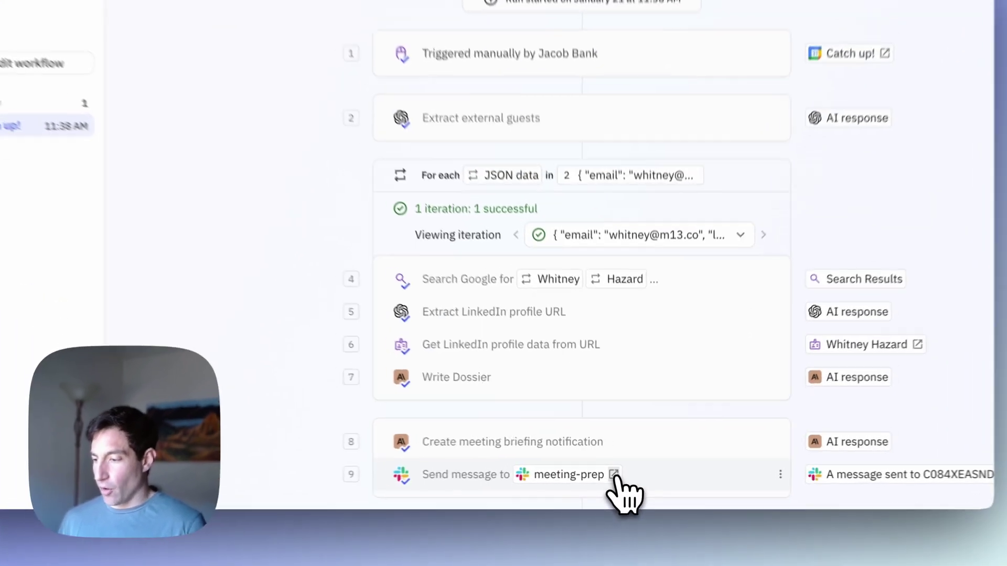
Step: Open the meeting-prep channel in Slack and read through the posted Catch up! briefing and attendee dossier
left_click(600, 478)
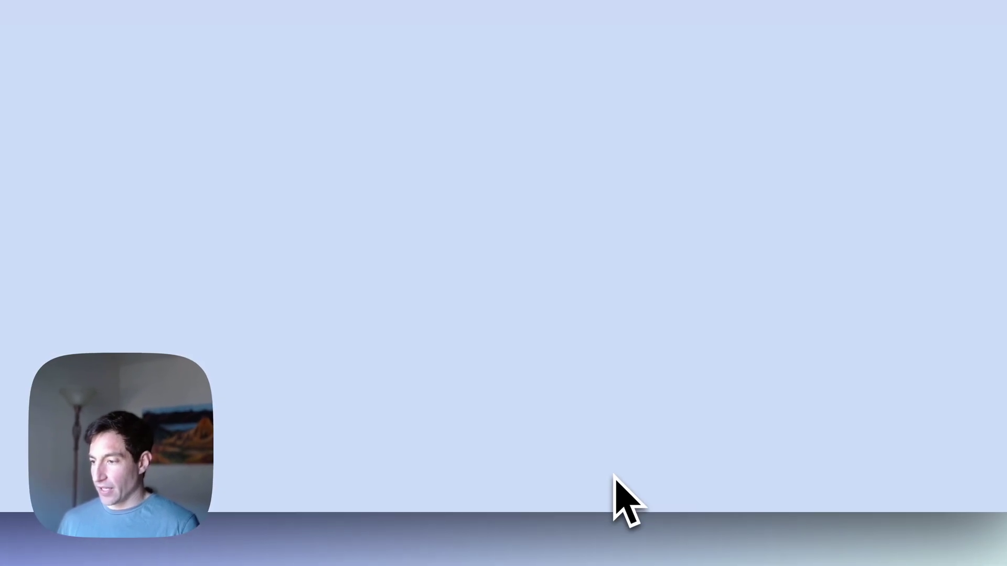
scroll(551, 293, "up", 5)
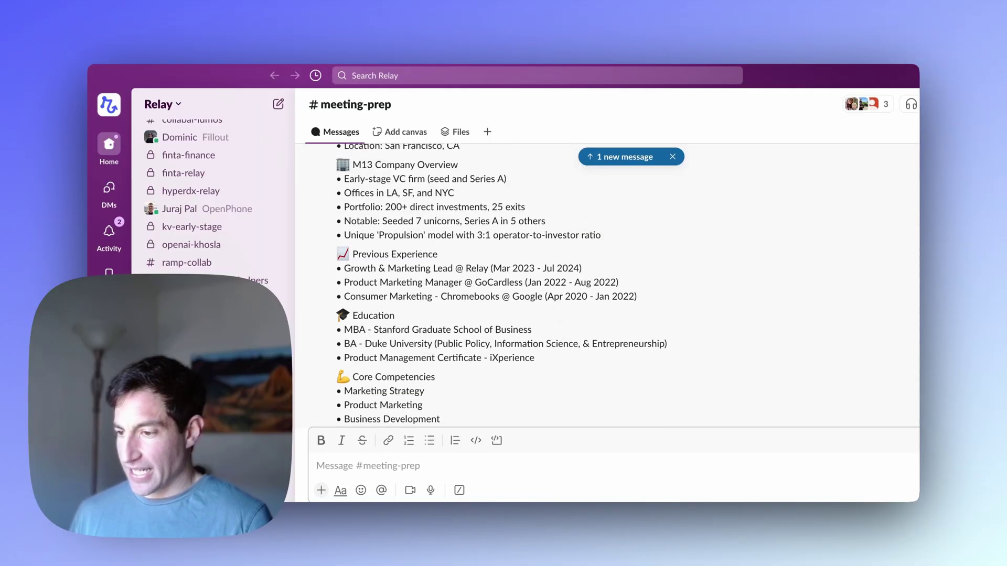
scroll(551, 293, "up", 5)
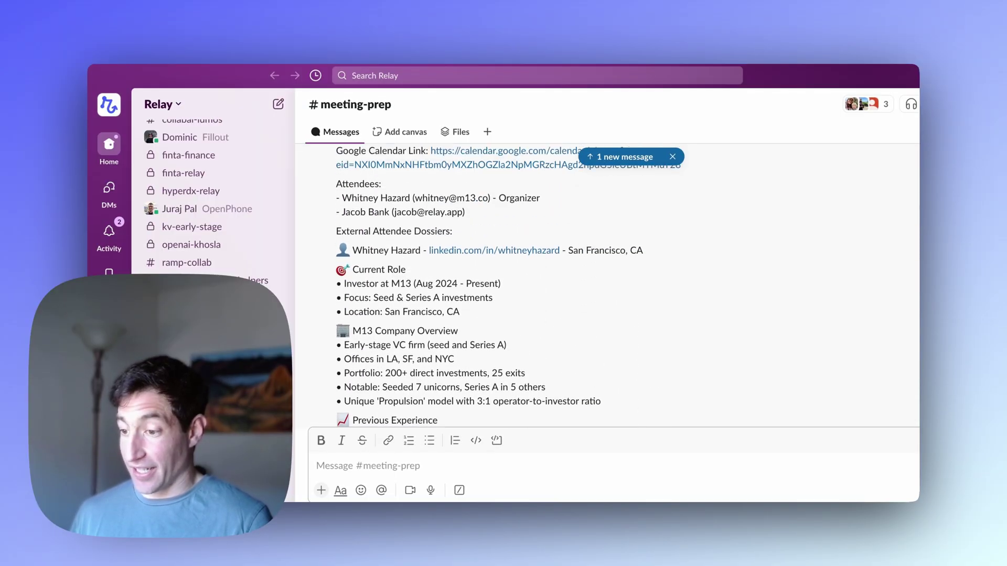
scroll(552, 292, "up", 2)
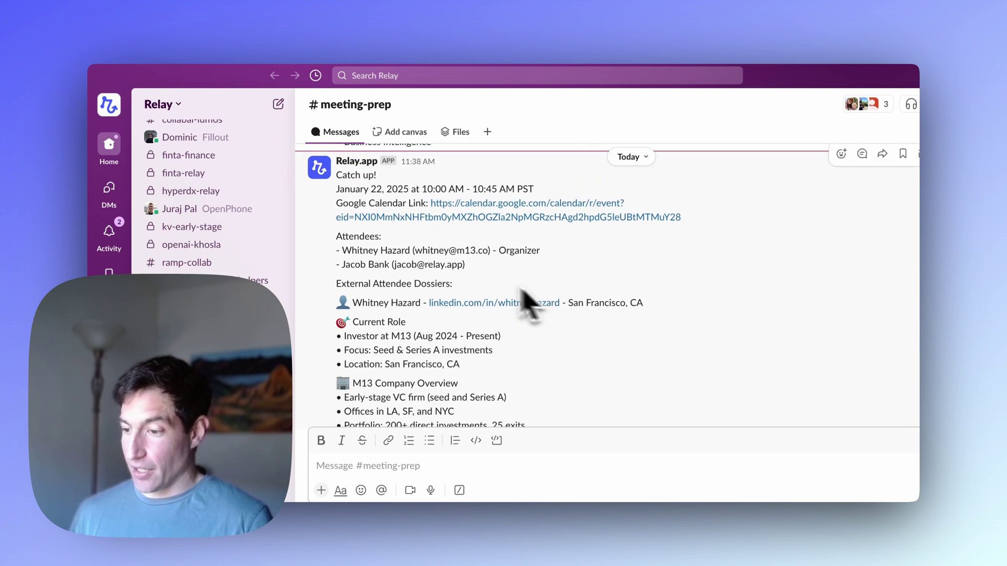
scroll(461, 267, "down", 1)
scroll(420, 325, "down", 1)
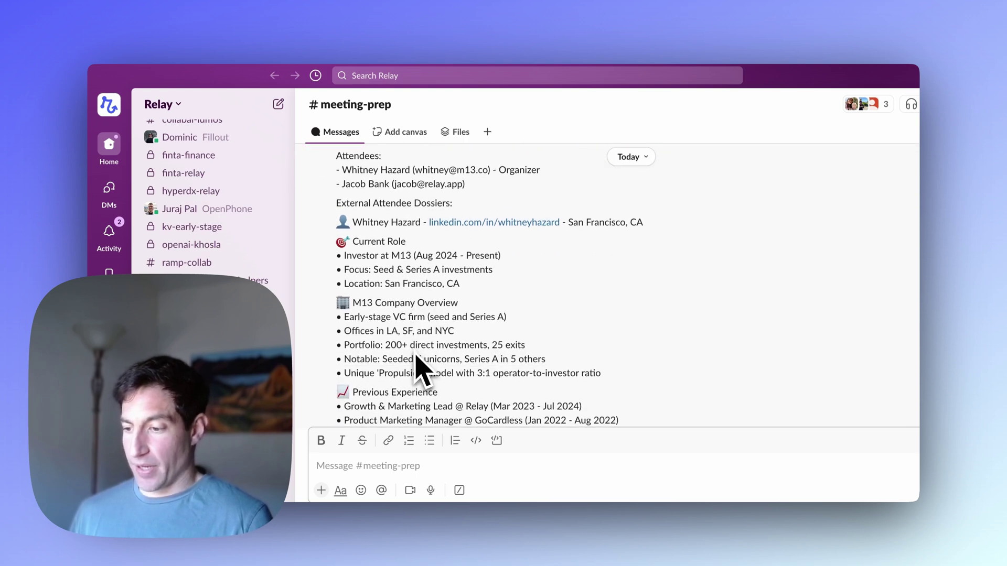
scroll(369, 314, "down", 1)
scroll(369, 314, "down", 1)
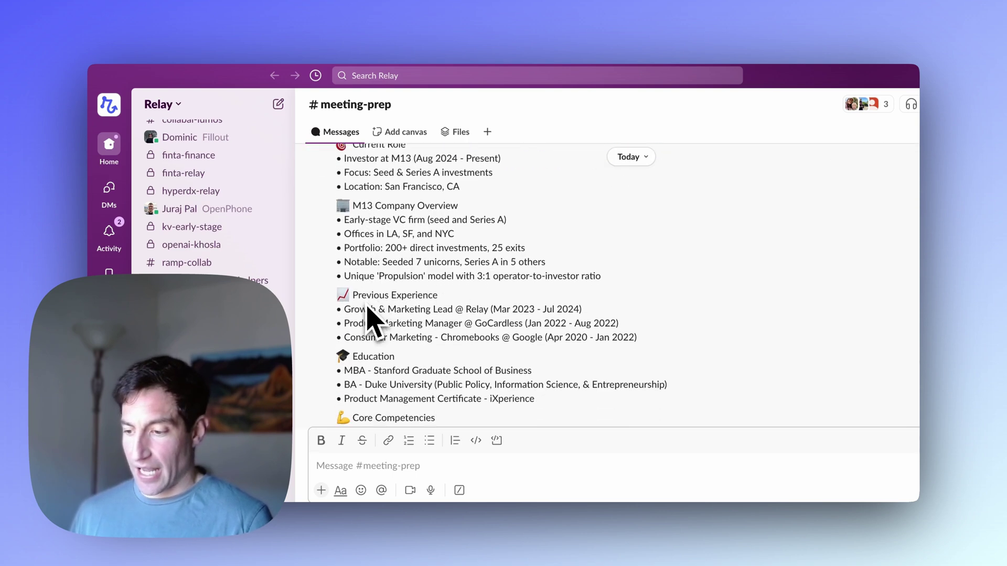